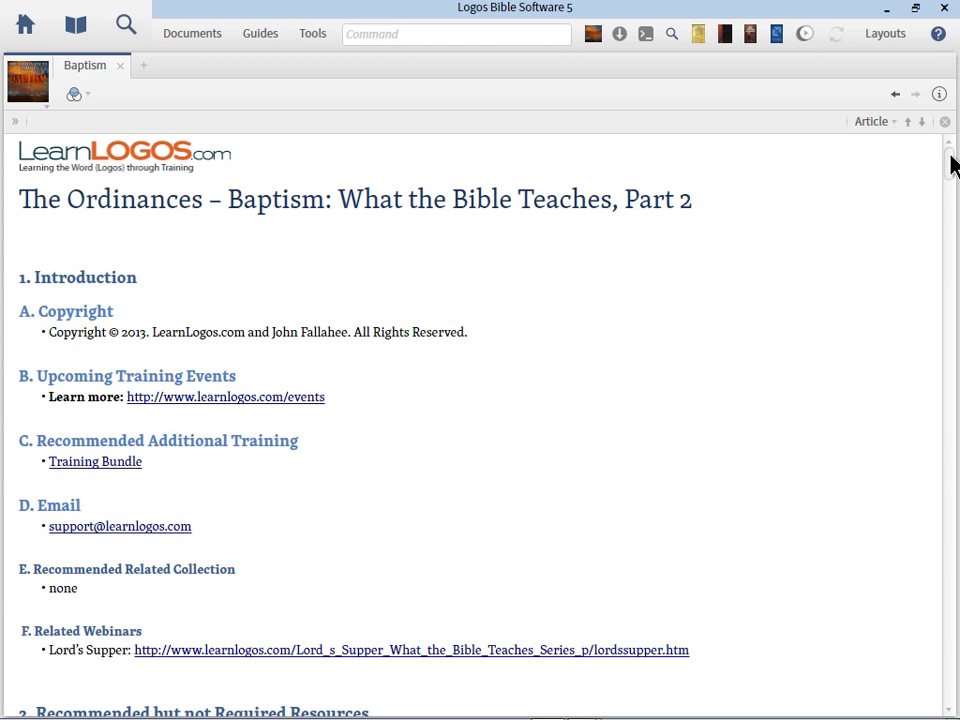
Show the Baptism manual's table of contents and expand sections 2 through 6 to view their subsections
{"action": "left_click_drag", "start_coordinate": [951, 163], "coordinate": [951, 188]}
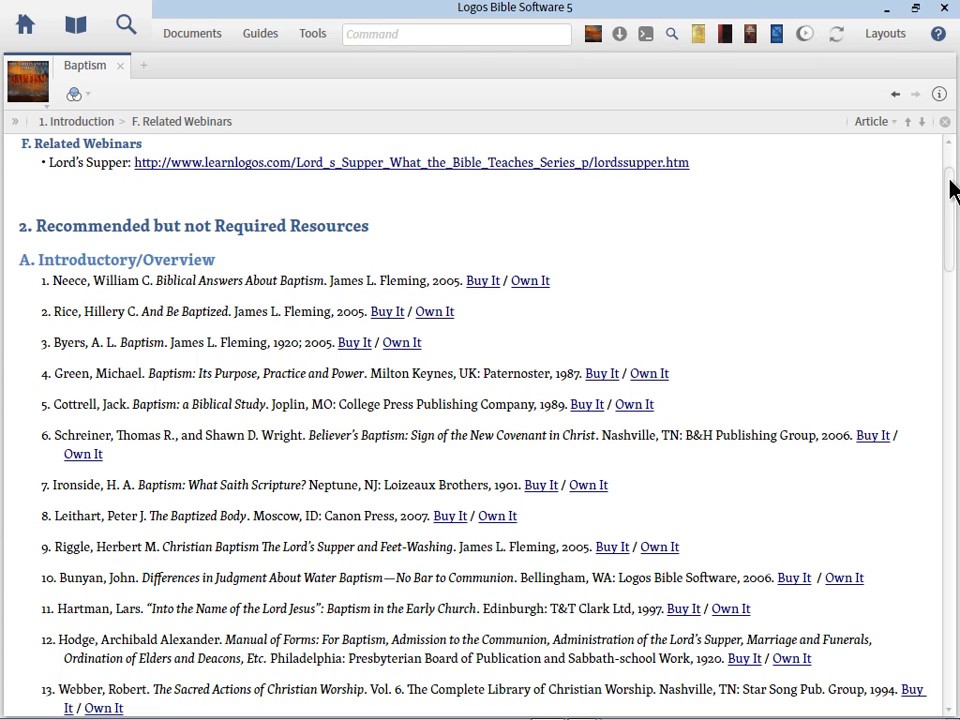
{"action": "left_click", "coordinate": [16, 127]}
{"action": "left_click", "coordinate": [12, 244]}
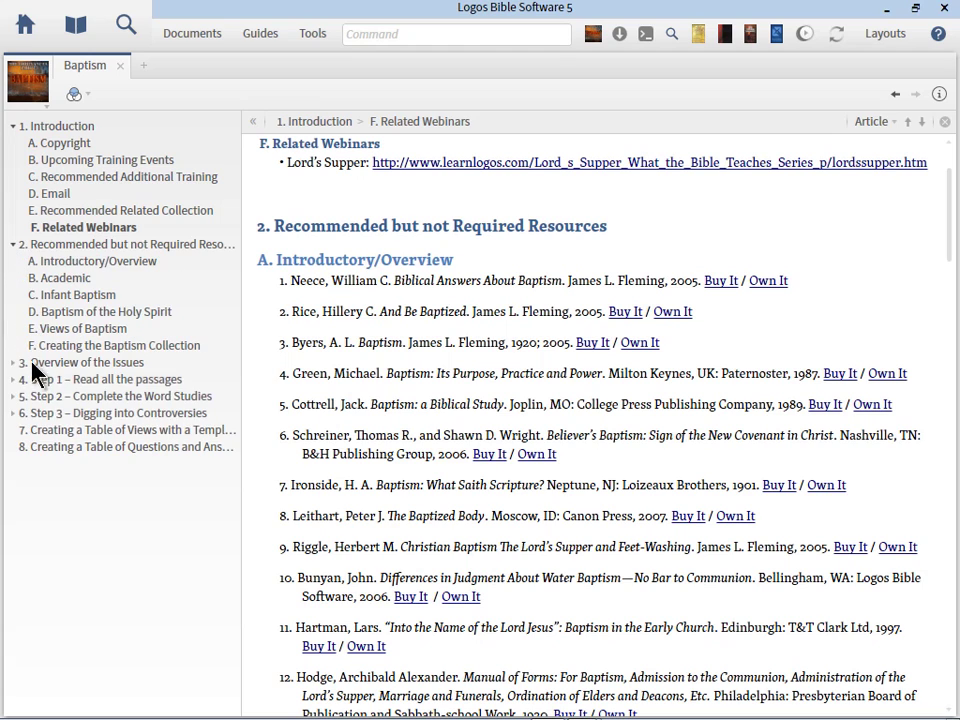
{"action": "left_click", "coordinate": [12, 363]}
{"action": "left_click", "coordinate": [13, 465]}
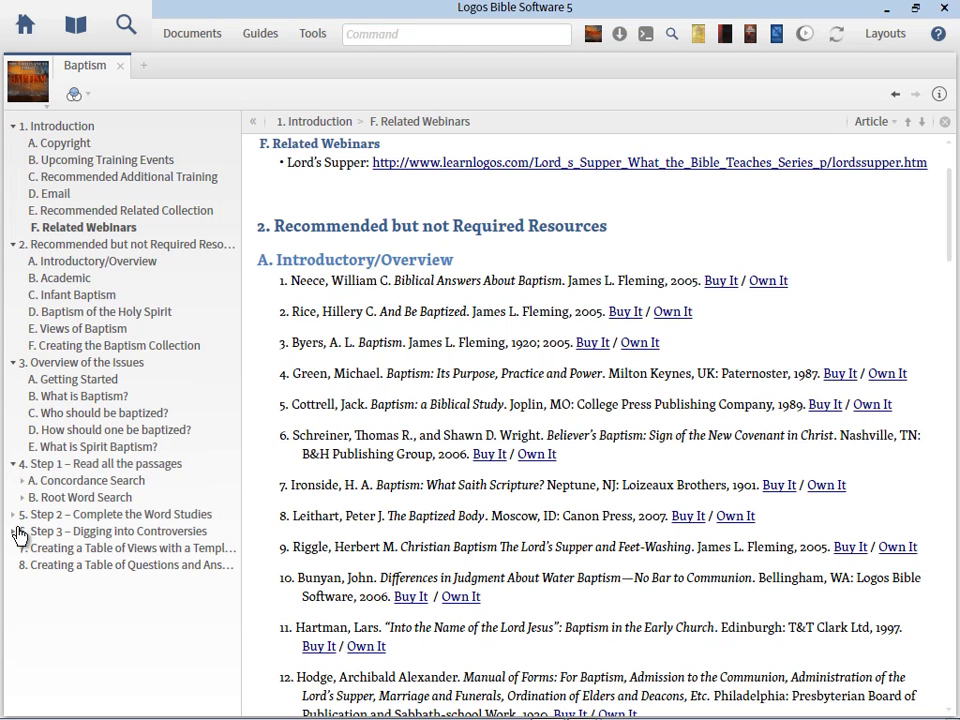
{"action": "left_click", "coordinate": [13, 514]}
{"action": "left_click", "coordinate": [12, 598]}
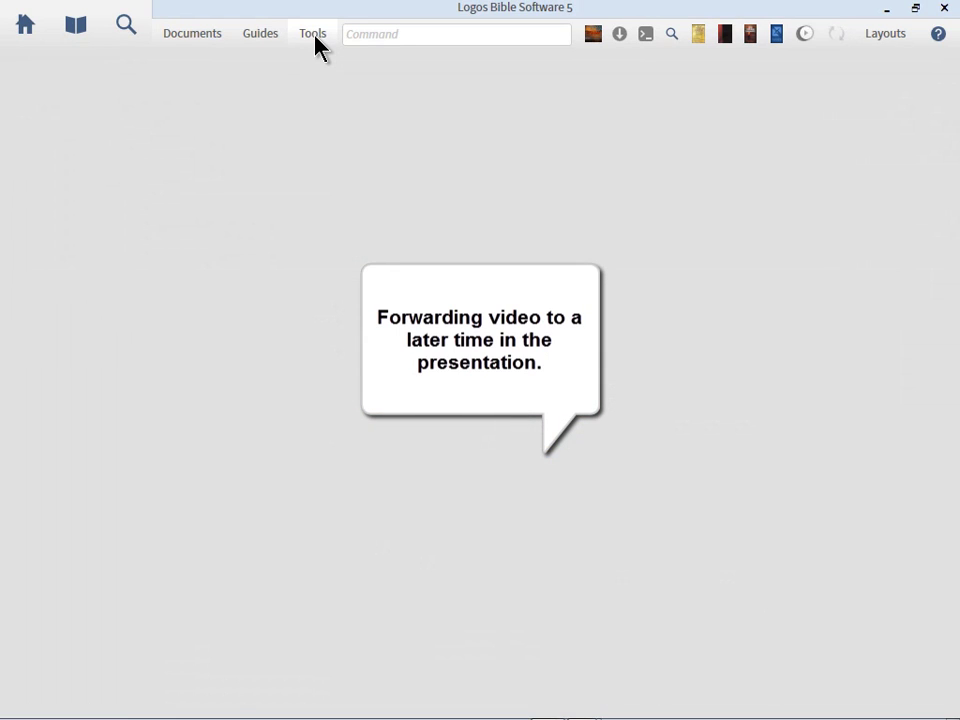
Open the Baptism collection in the Collections tool and inspect its name and resource-matching rule
{"action": "left_click", "coordinate": [313, 34]}
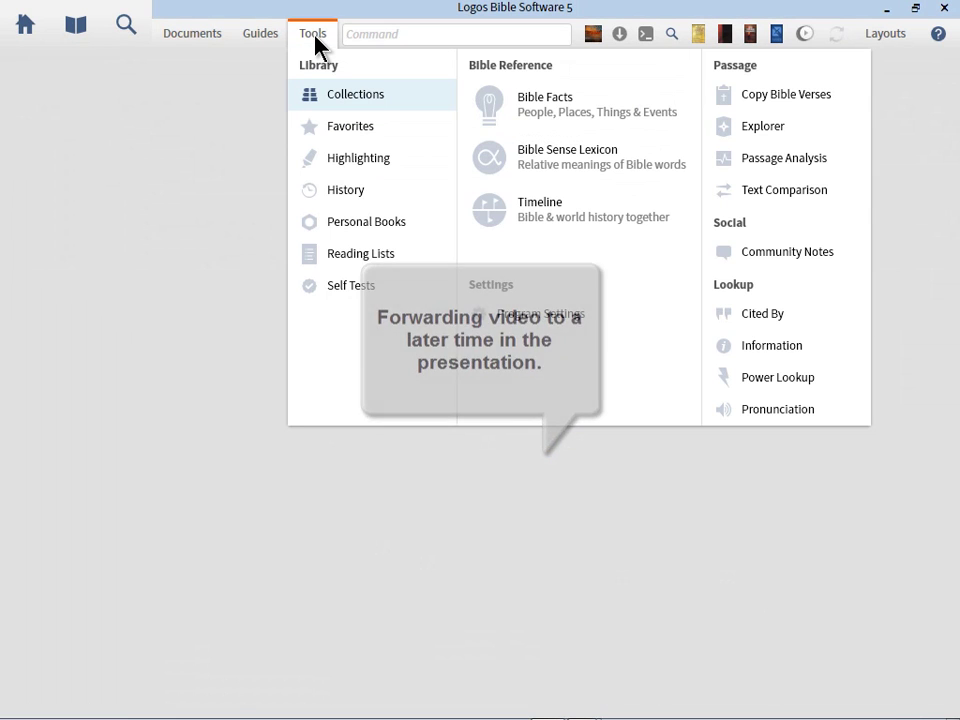
{"action": "left_click", "coordinate": [364, 100]}
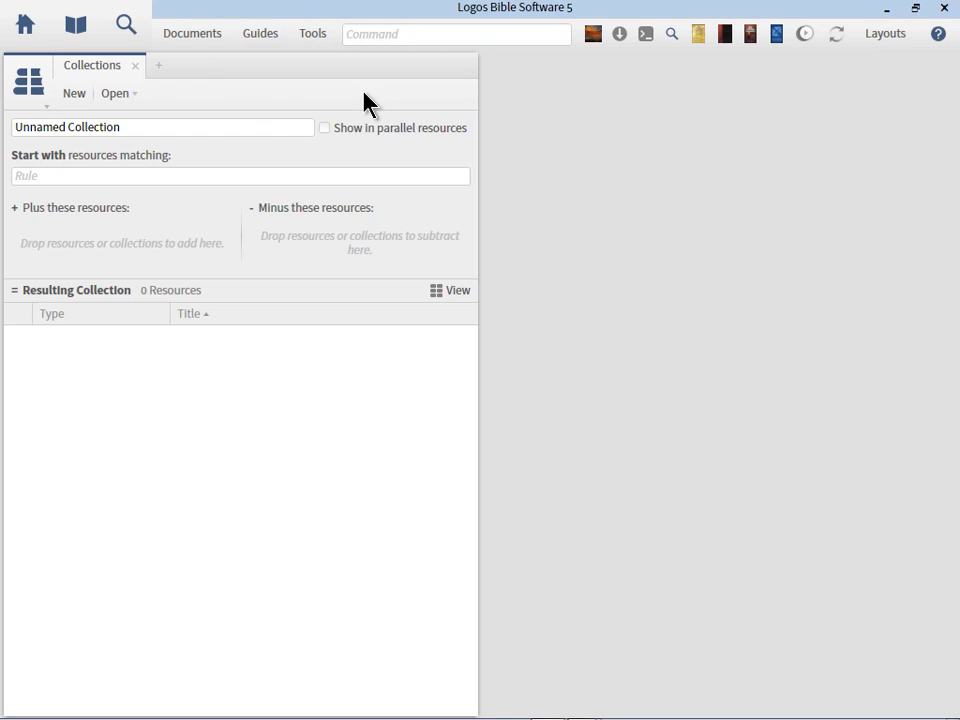
{"action": "left_click", "coordinate": [115, 100]}
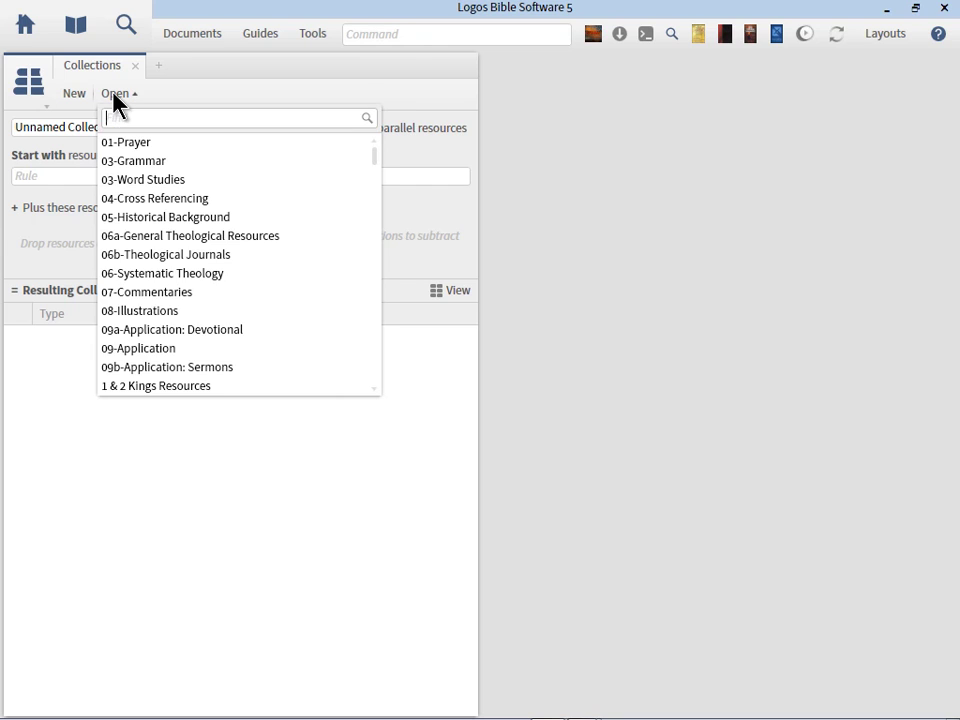
{"action": "type", "text": "baptis"}
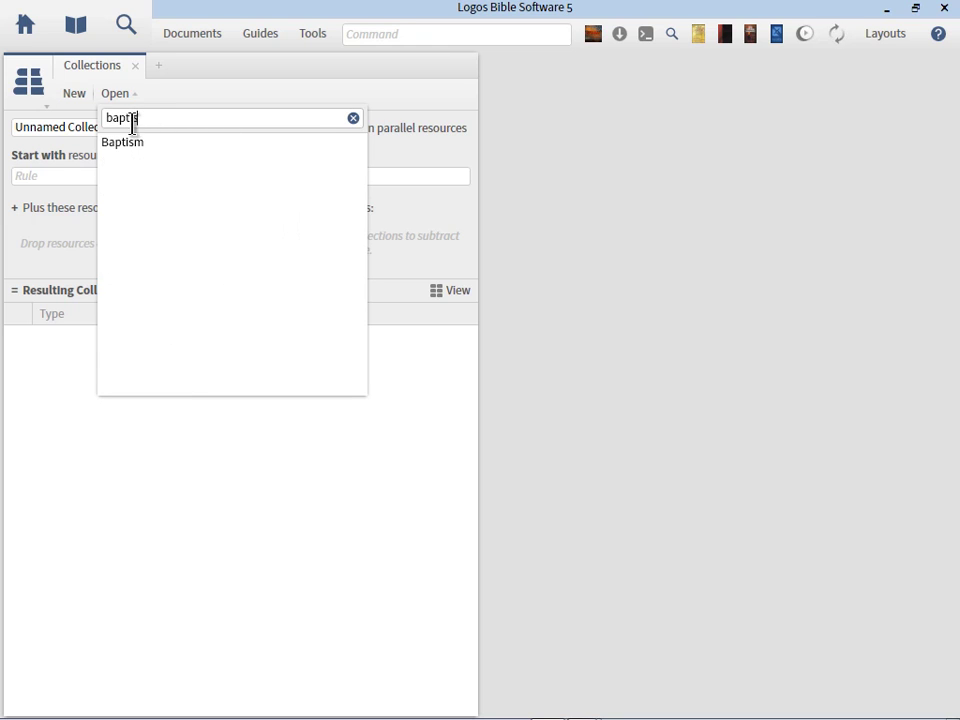
{"action": "left_click", "coordinate": [130, 142]}
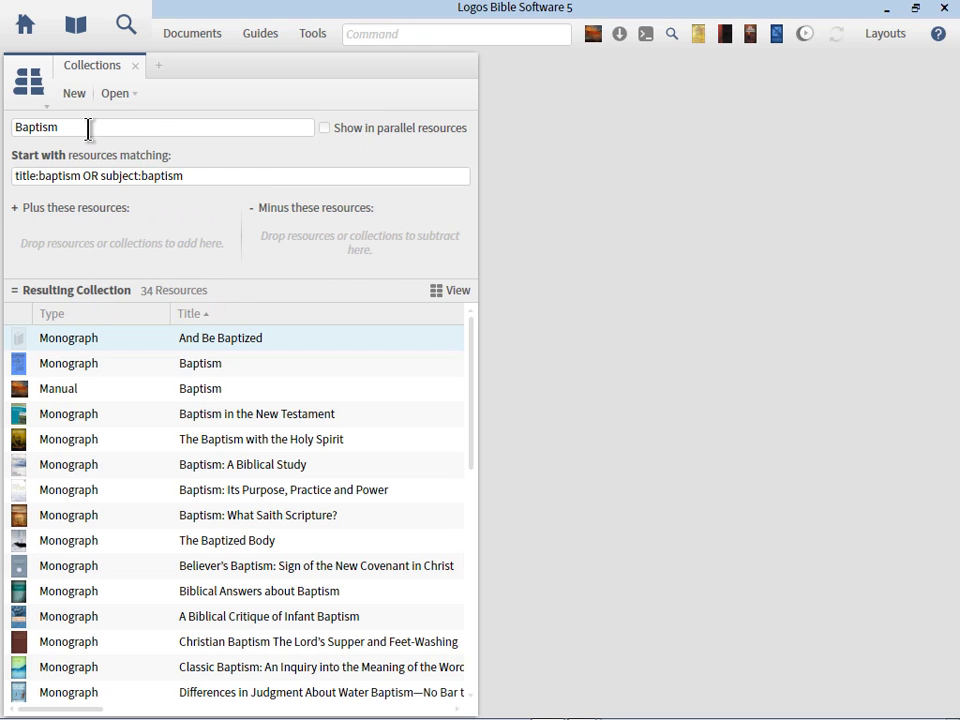
{"action": "double_click", "coordinate": [88, 128]}
{"action": "left_click", "coordinate": [208, 172]}
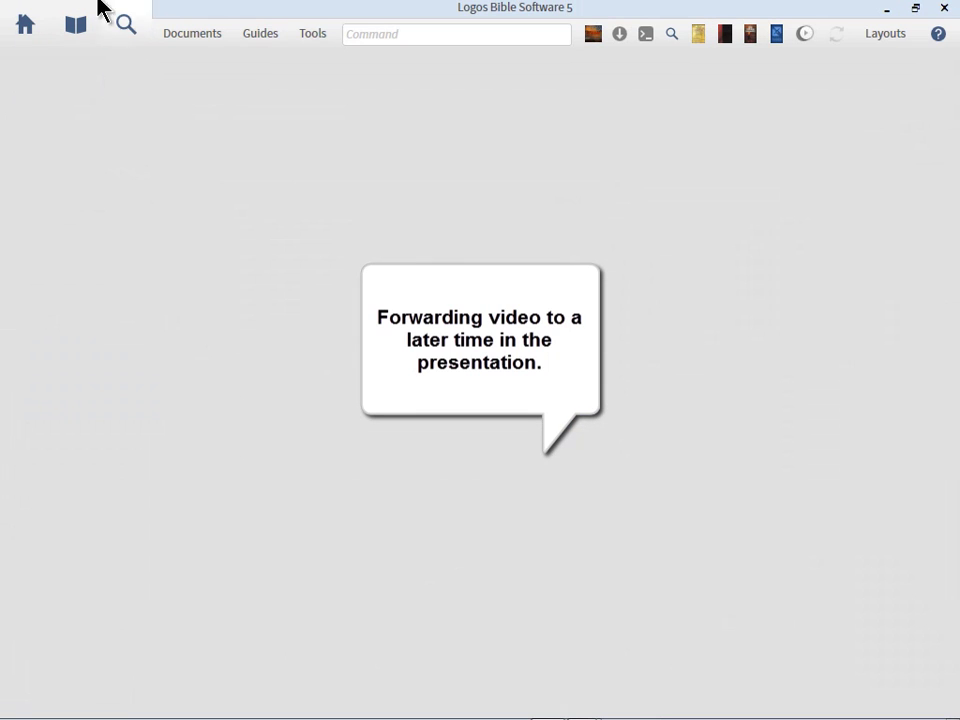
Run a Basic search of all text in all open resources for the exact phrase "views on baptism"
{"action": "left_click", "coordinate": [126, 24]}
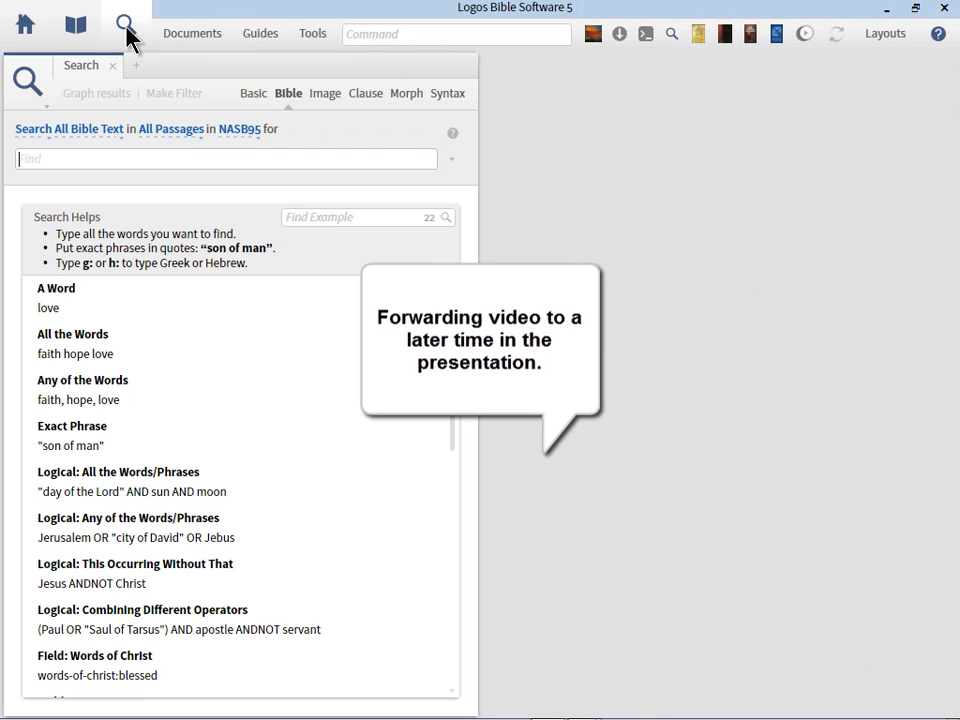
{"action": "left_click", "coordinate": [256, 100]}
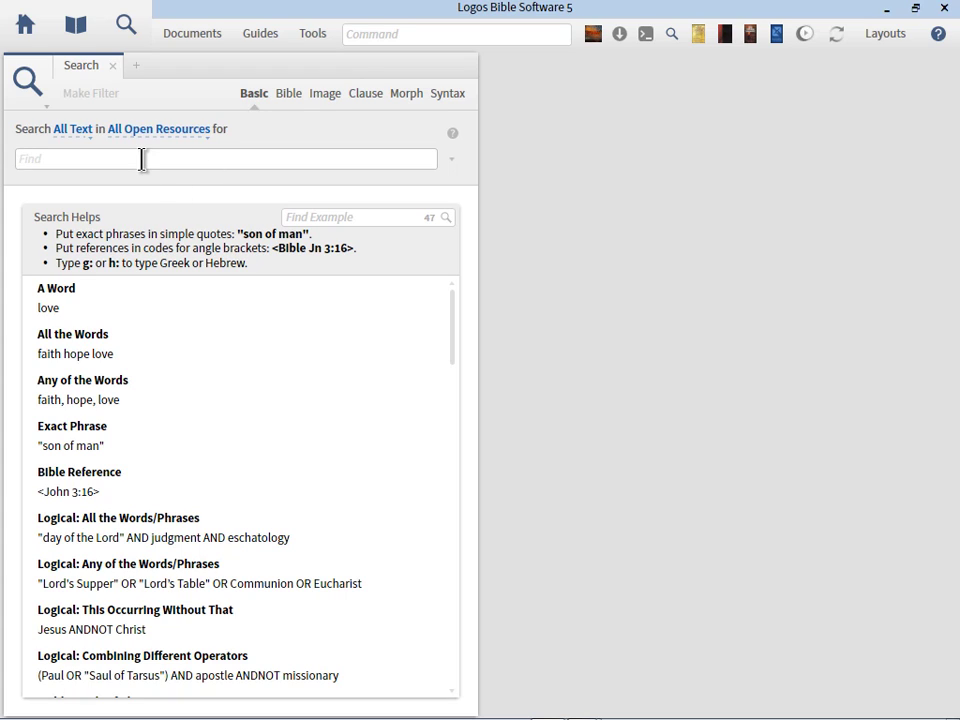
{"action": "type", "text": "\"views"}
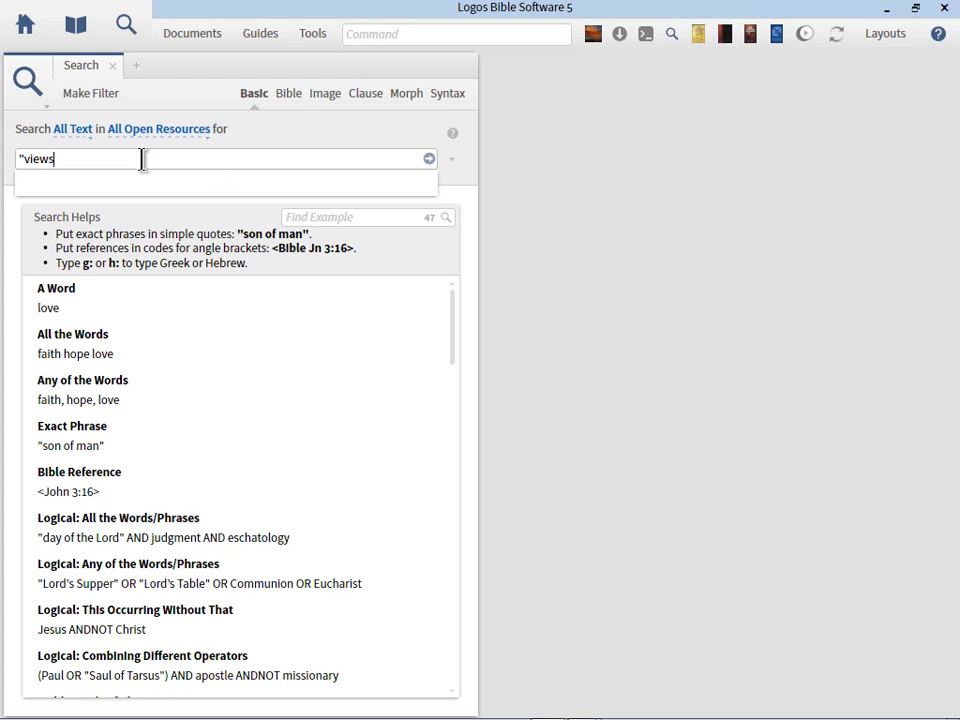
{"action": "type", "text": " on baptism\""}
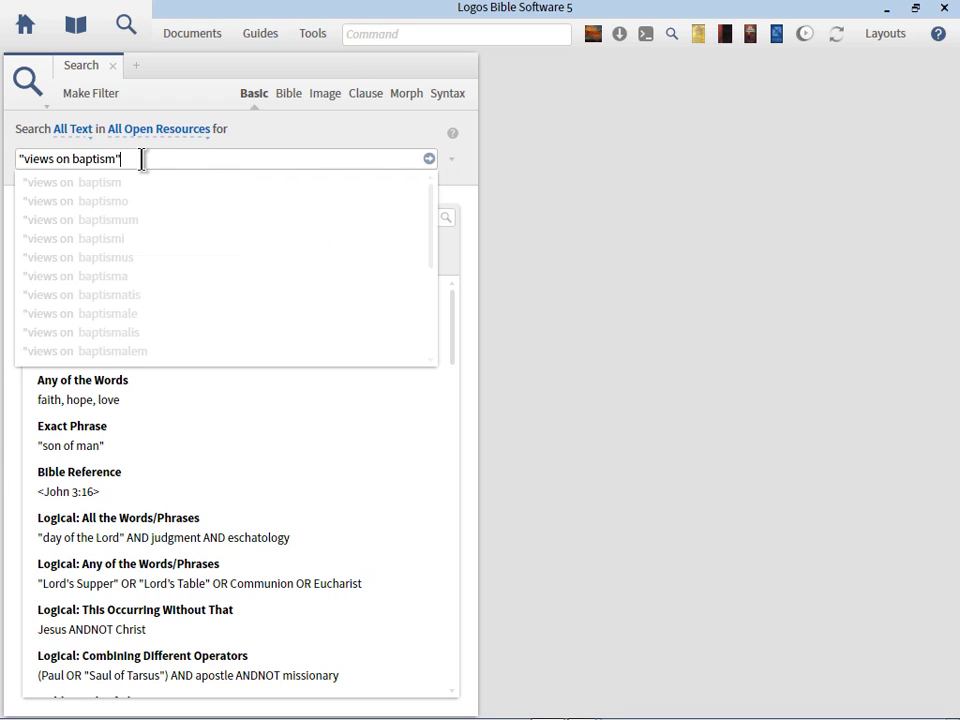
{"action": "key", "text": "Return"}
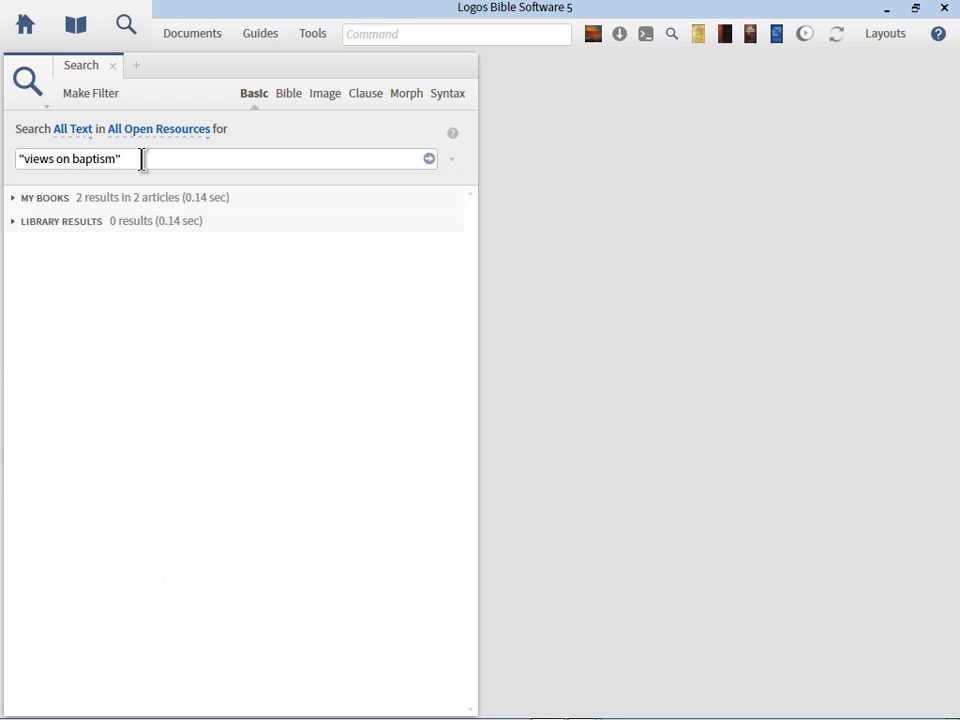
Widen the "views on baptism" search to the Entire Library and order the results by rank
{"action": "left_click", "coordinate": [158, 130]}
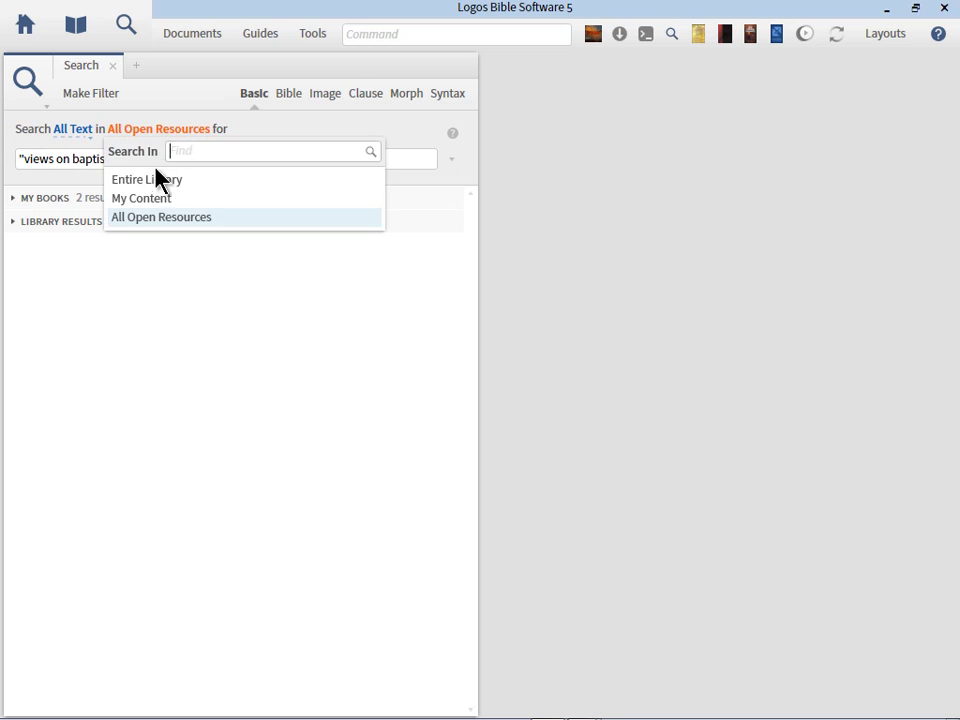
{"action": "left_click", "coordinate": [156, 178]}
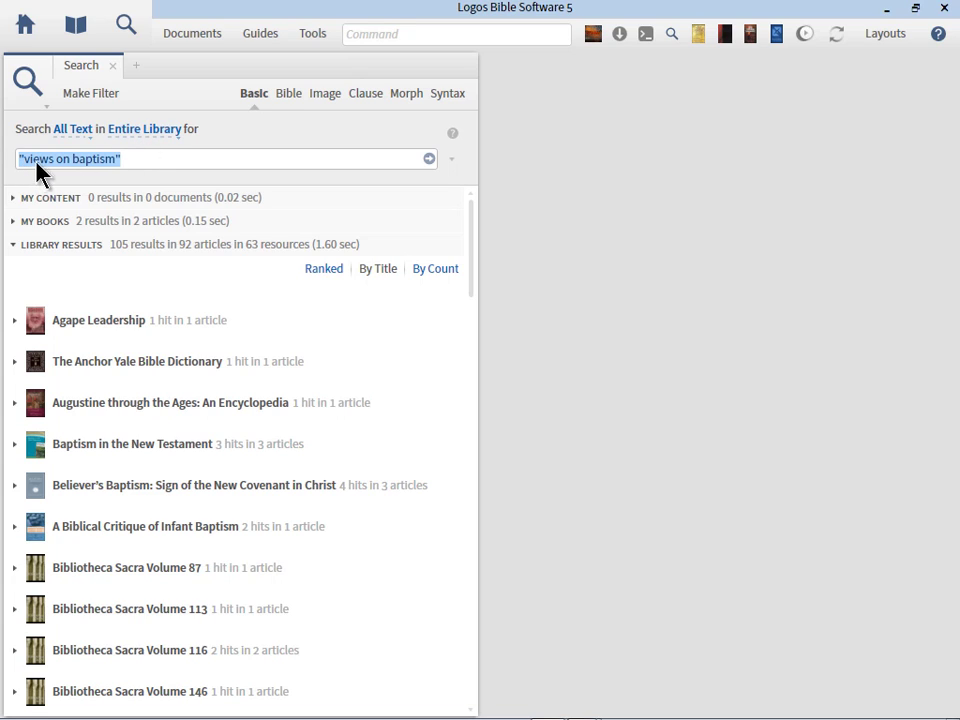
{"action": "left_click", "coordinate": [140, 162]}
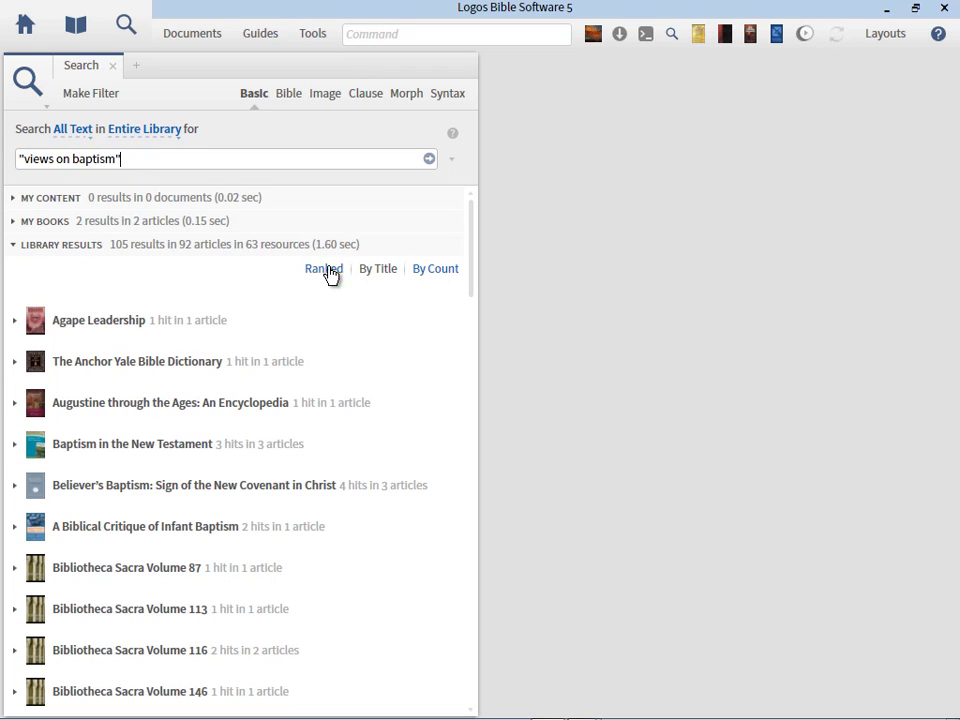
{"action": "left_click", "coordinate": [328, 276]}
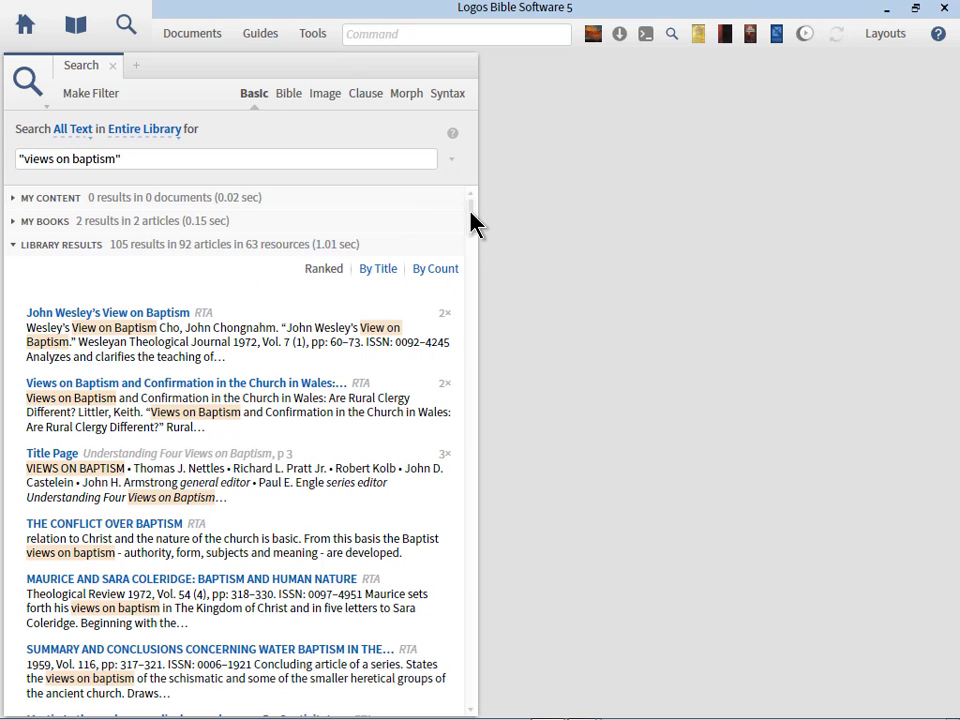
Browse the ranked results and open the "Knox, John" article from the Dictionary of Christianity in America
{"action": "left_click_drag", "start_coordinate": [472, 222], "coordinate": [475, 245]}
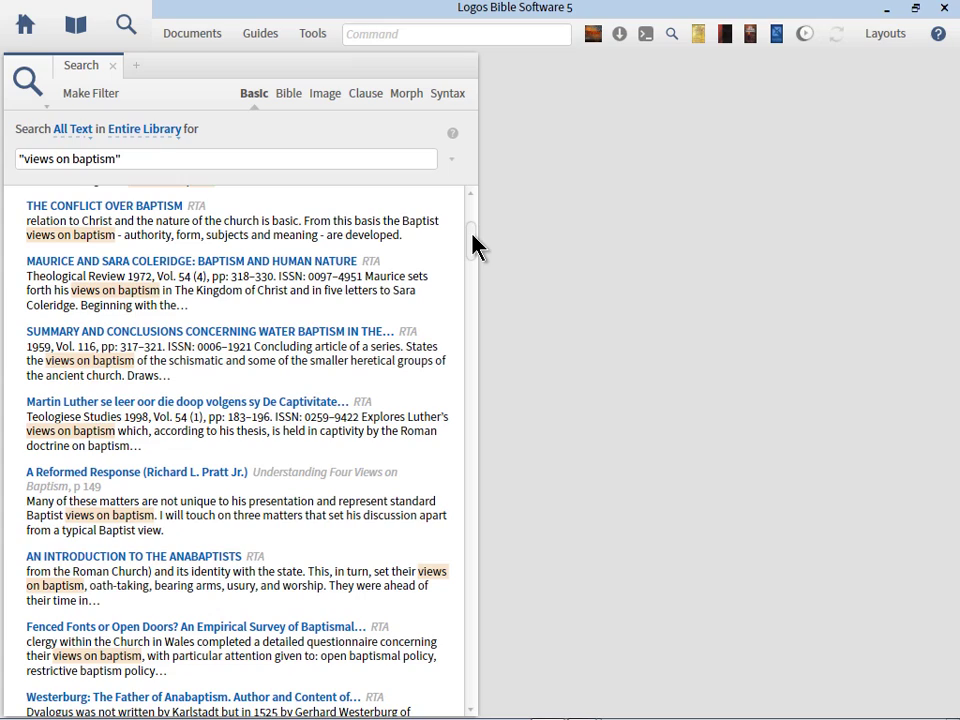
{"action": "left_click_drag", "start_coordinate": [475, 245], "coordinate": [478, 280]}
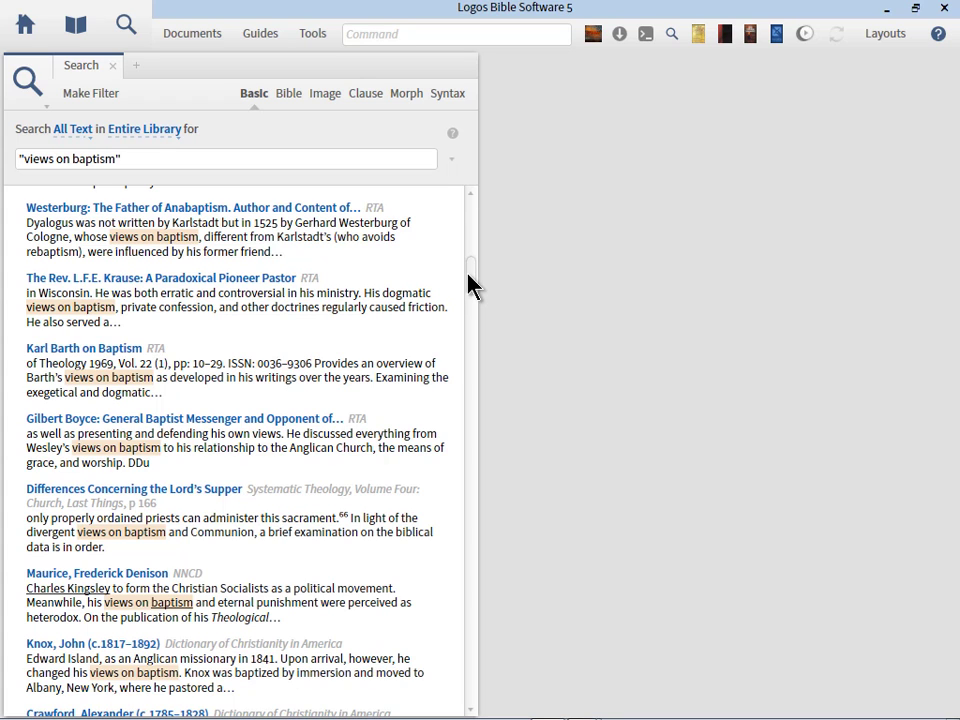
{"action": "left_click_drag", "start_coordinate": [472, 285], "coordinate": [472, 306]}
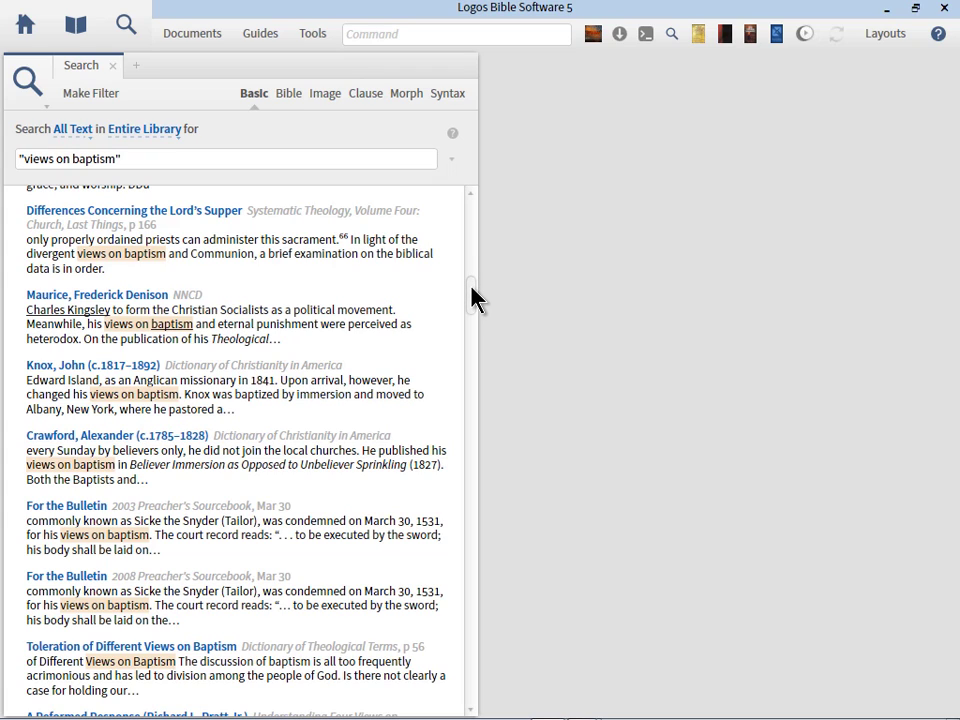
{"action": "left_click", "coordinate": [64, 367]}
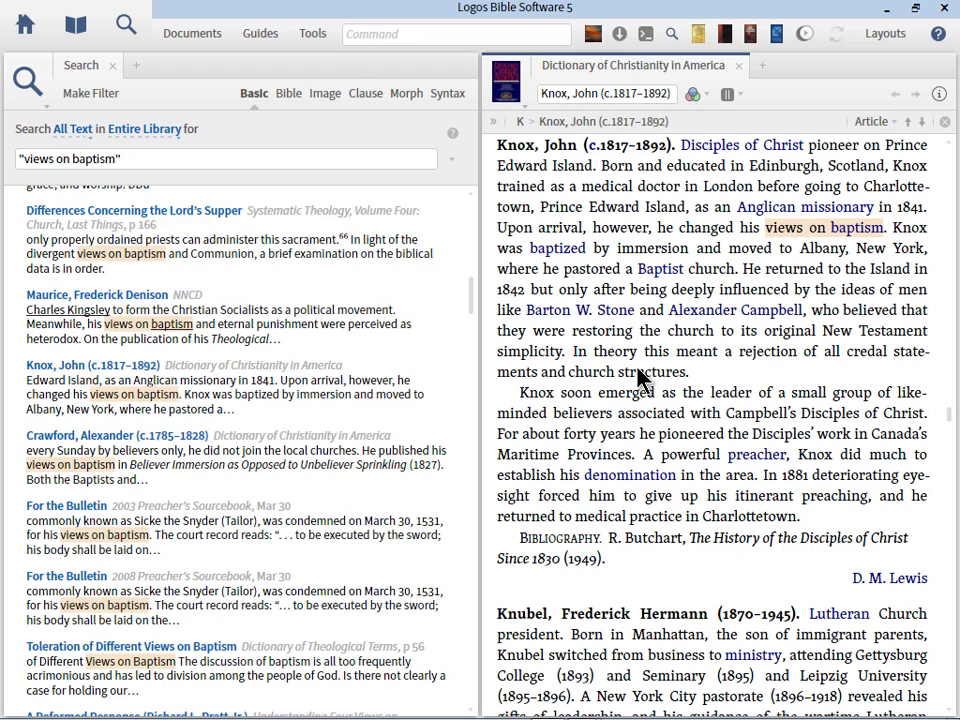
Examine further ranked results, previewing the "views on baptism" hit in "Calvin's Theory of the Sacraments"
{"action": "scroll", "coordinate": [476, 318], "scroll_direction": "down", "scroll_amount": 2}
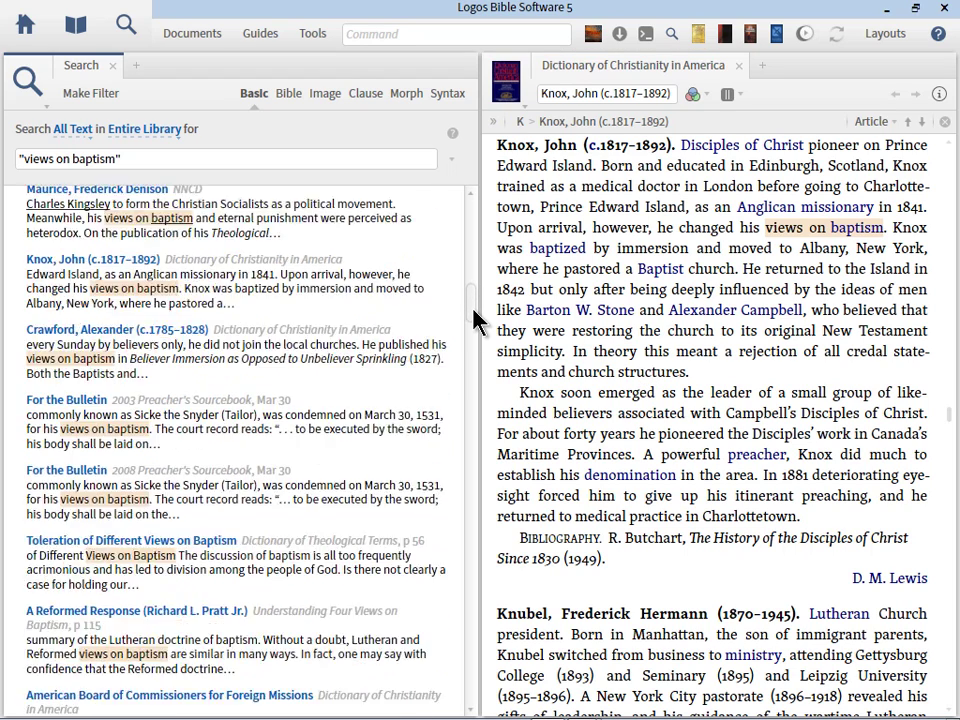
{"action": "scroll", "coordinate": [476, 322], "scroll_direction": "down", "scroll_amount": 1}
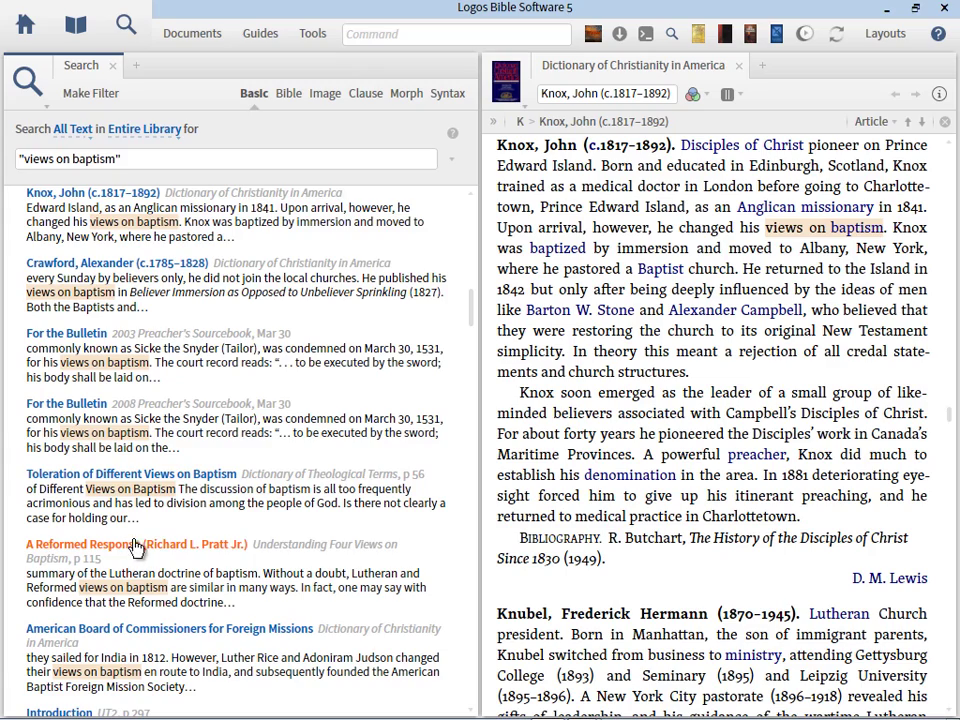
{"action": "left_click_drag", "start_coordinate": [476, 313], "coordinate": [478, 351]}
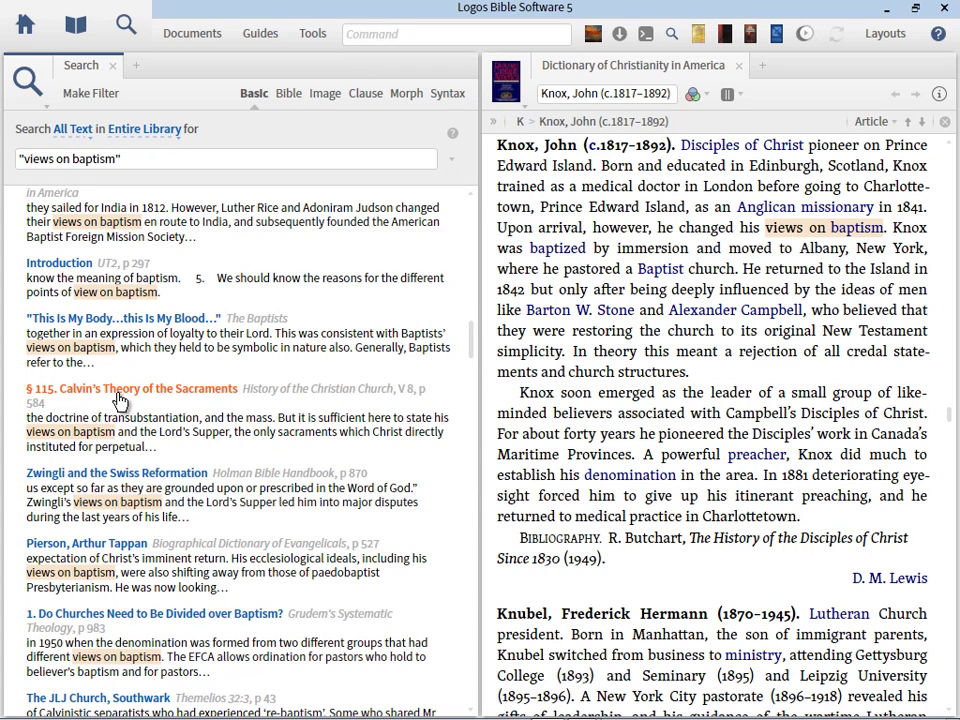
{"action": "mouse_move", "coordinate": [84, 440]}
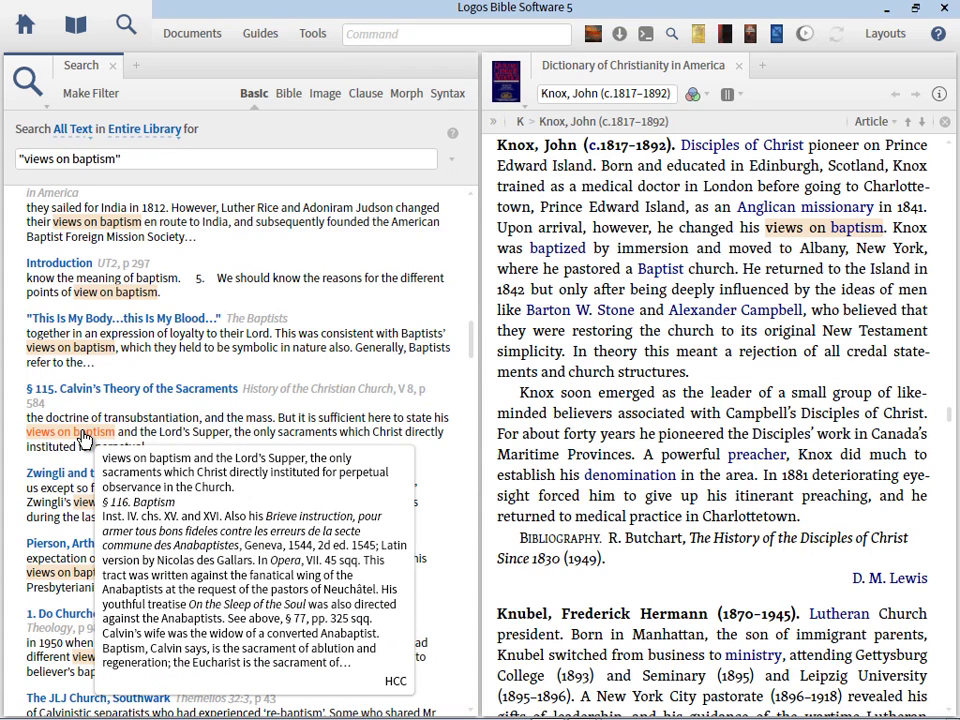
{"action": "mouse_move", "coordinate": [110, 507]}
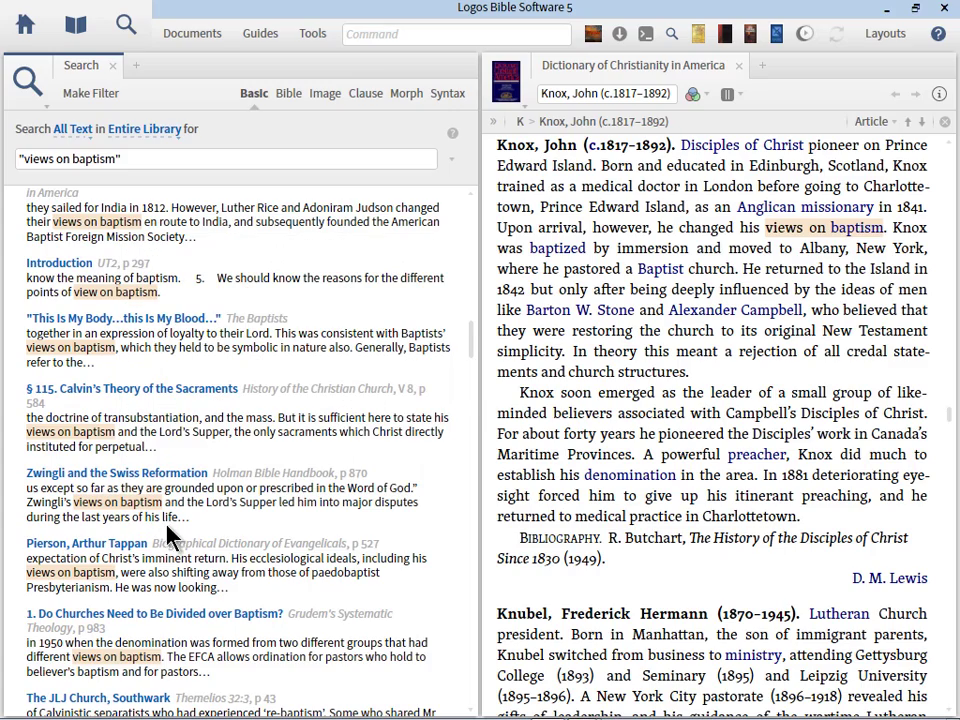
{"action": "left_click_drag", "start_coordinate": [469, 356], "coordinate": [473, 296]}
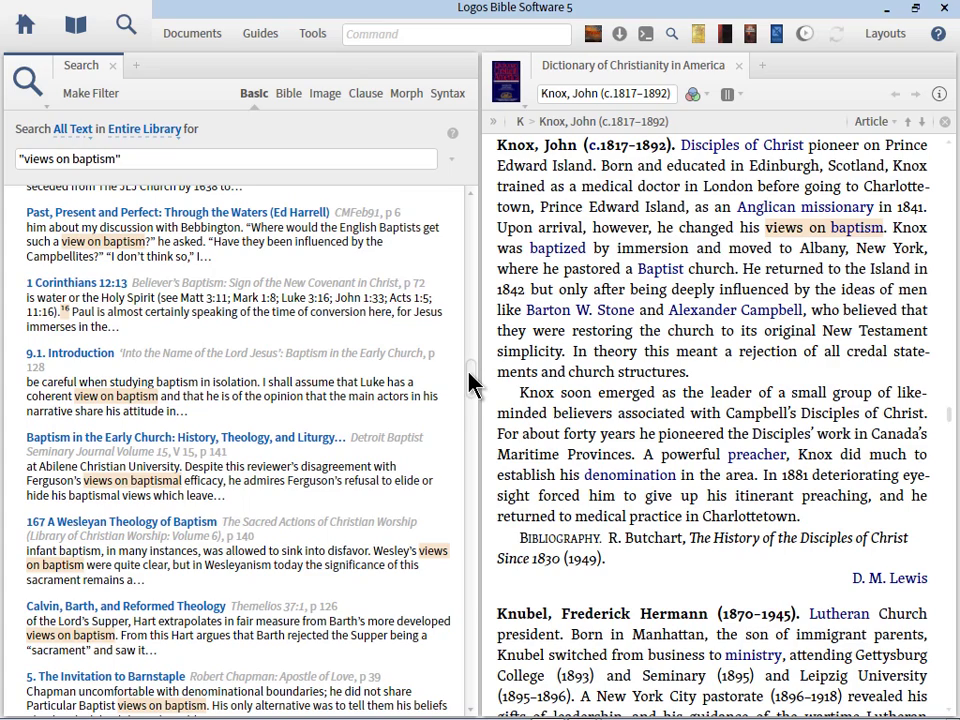
{"action": "left_click_drag", "start_coordinate": [472, 385], "coordinate": [476, 428]}
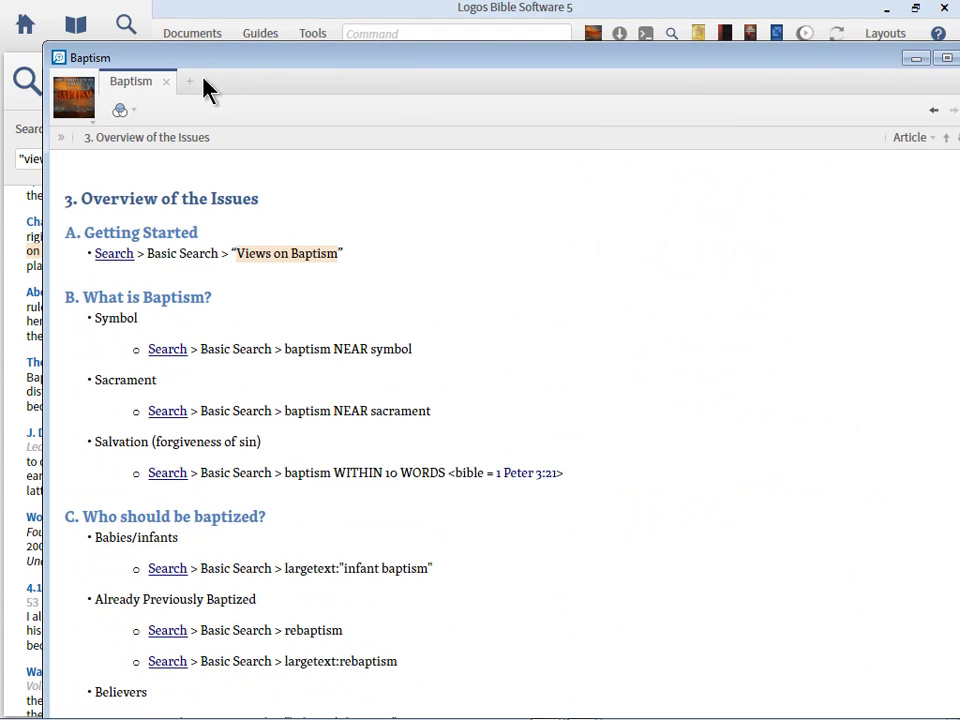
Dock the floating Baptism manual, close the Search panel, and enlarge the manual to the full window width
{"action": "right_click", "coordinate": [140, 82]}
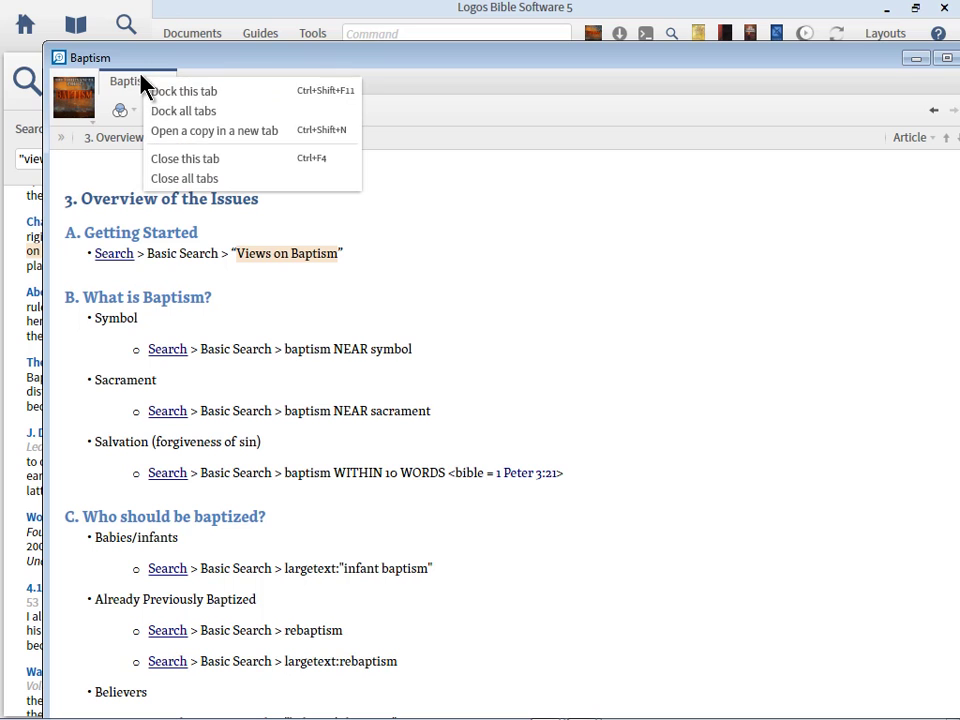
{"action": "left_click", "coordinate": [202, 96]}
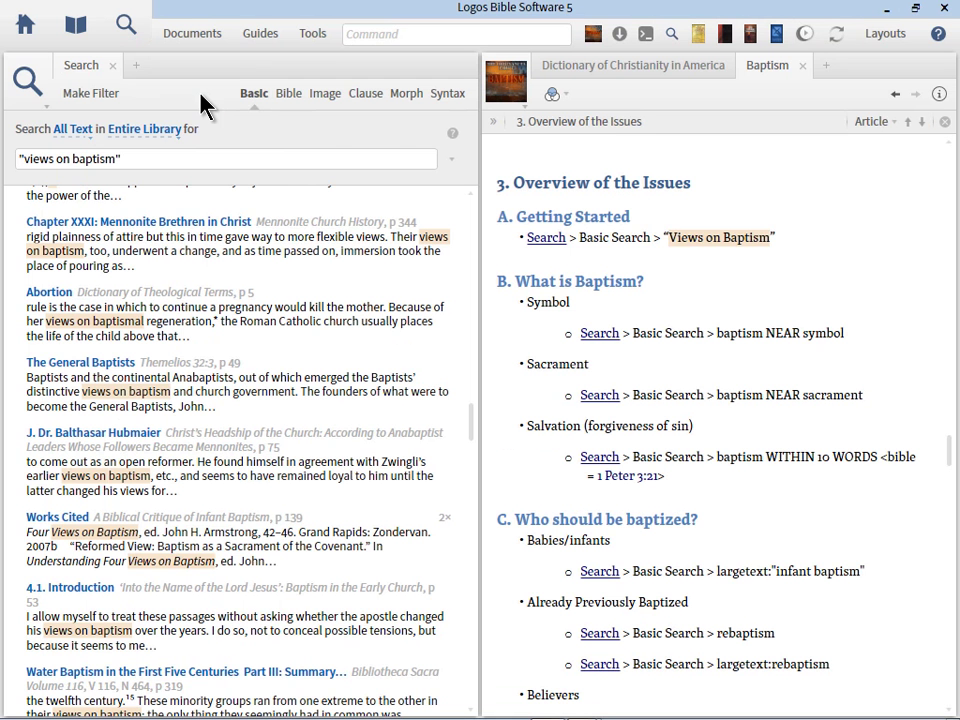
{"action": "left_click", "coordinate": [112, 64]}
{"action": "left_click_drag", "start_coordinate": [480, 174], "coordinate": [5, 174]}
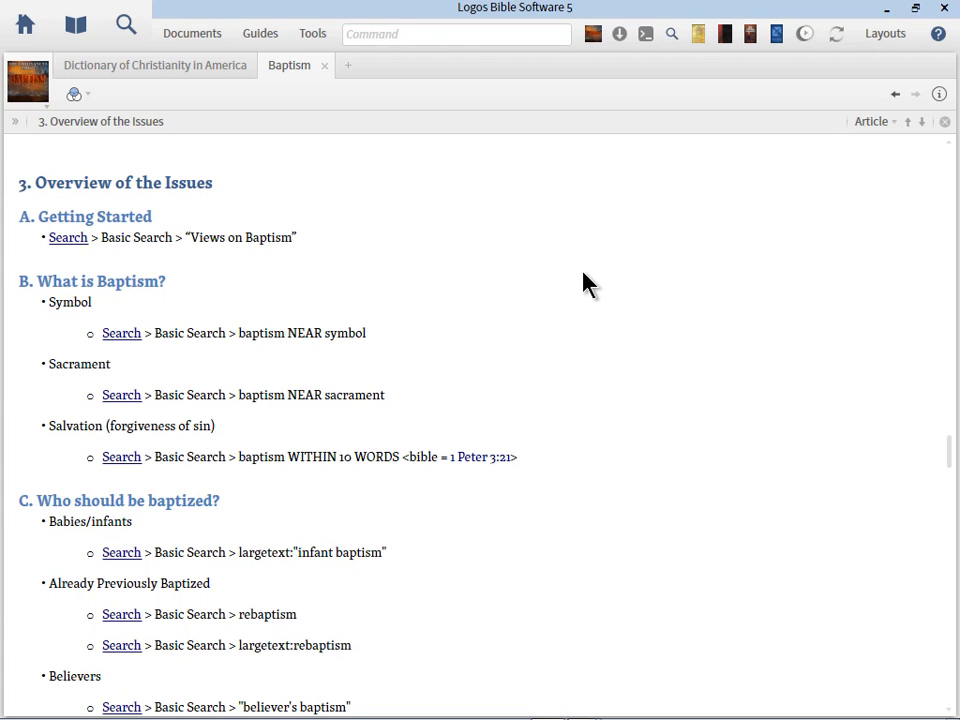
{"action": "scroll", "coordinate": [591, 334], "scroll_direction": "down", "scroll_amount": 2}
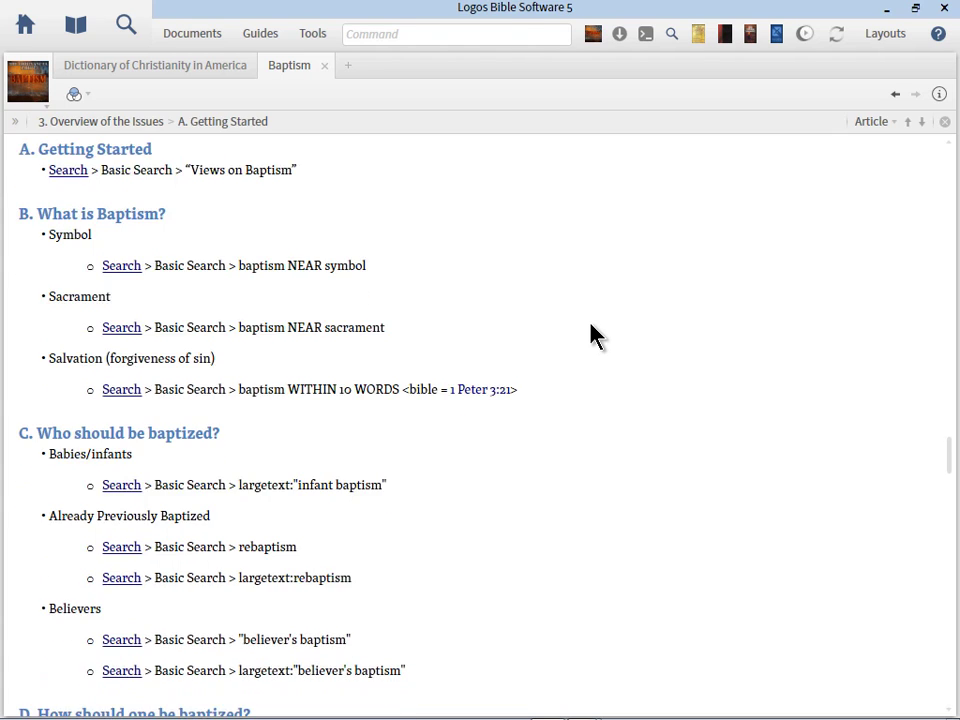
{"action": "scroll", "coordinate": [591, 334], "scroll_direction": "down", "scroll_amount": 2}
{"action": "scroll", "coordinate": [591, 334], "scroll_direction": "up", "scroll_amount": 1}
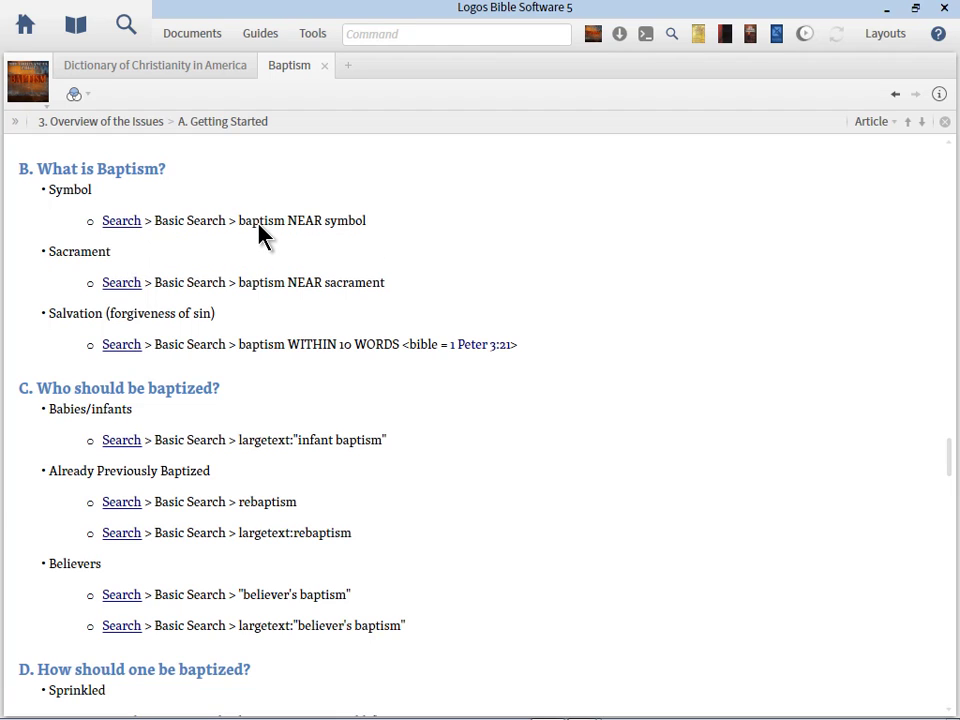
Run a Basic search of the Entire Library for "baptism NEAR symbol", copied from the manual's "What is Baptism?" section
{"action": "left_click_drag", "start_coordinate": [239, 222], "coordinate": [369, 227]}
{"action": "key", "text": "ctrl+c"}
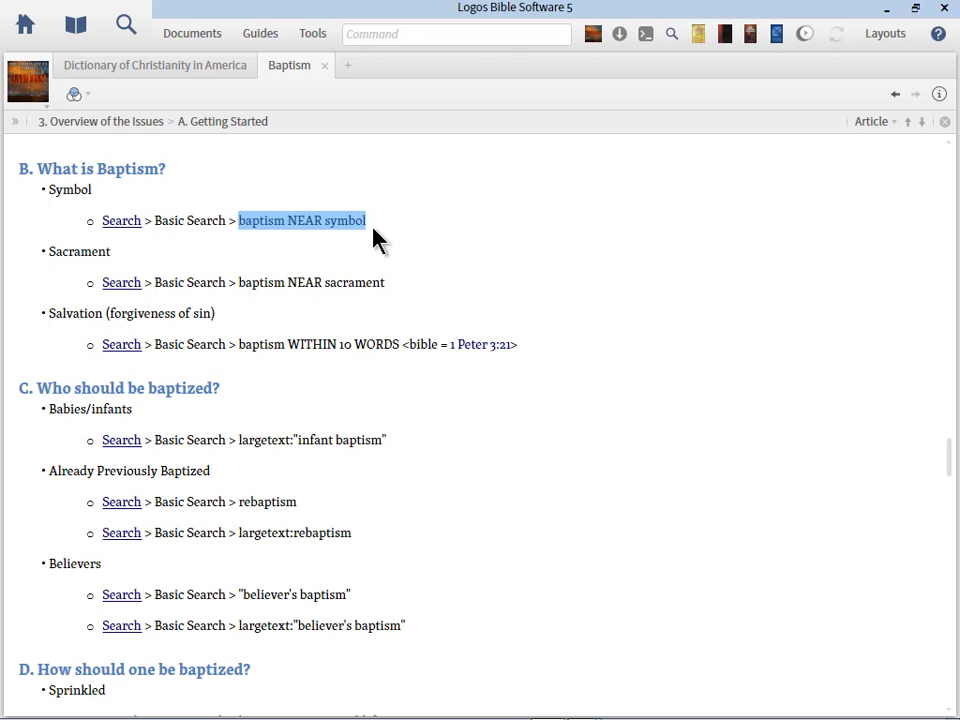
{"action": "left_click", "coordinate": [126, 27]}
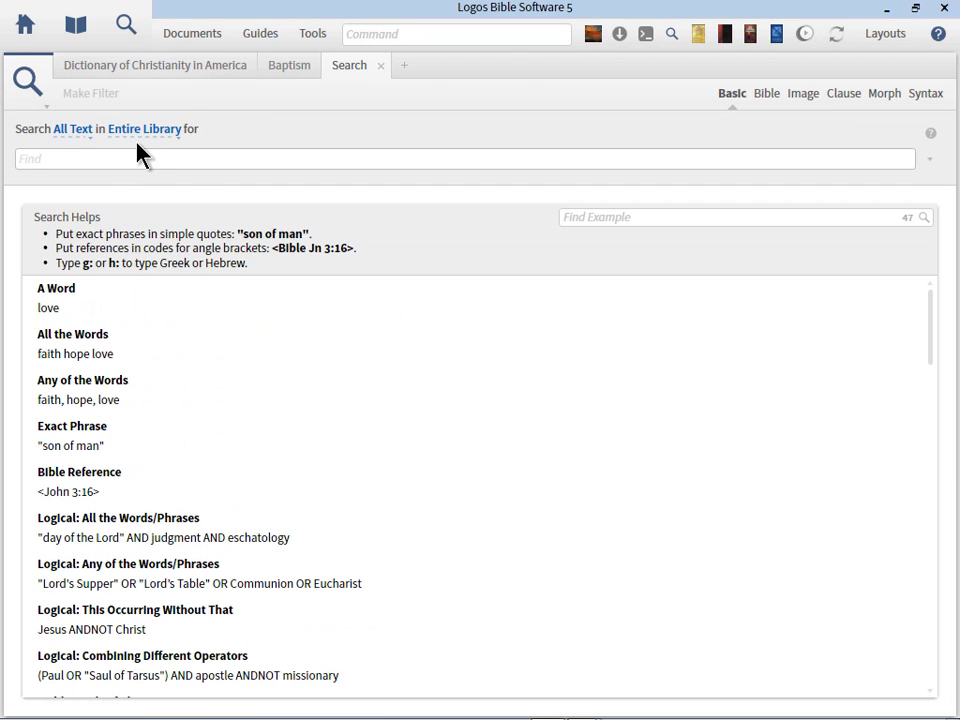
{"action": "left_click", "coordinate": [231, 159]}
{"action": "key", "text": "ctrl+v"}
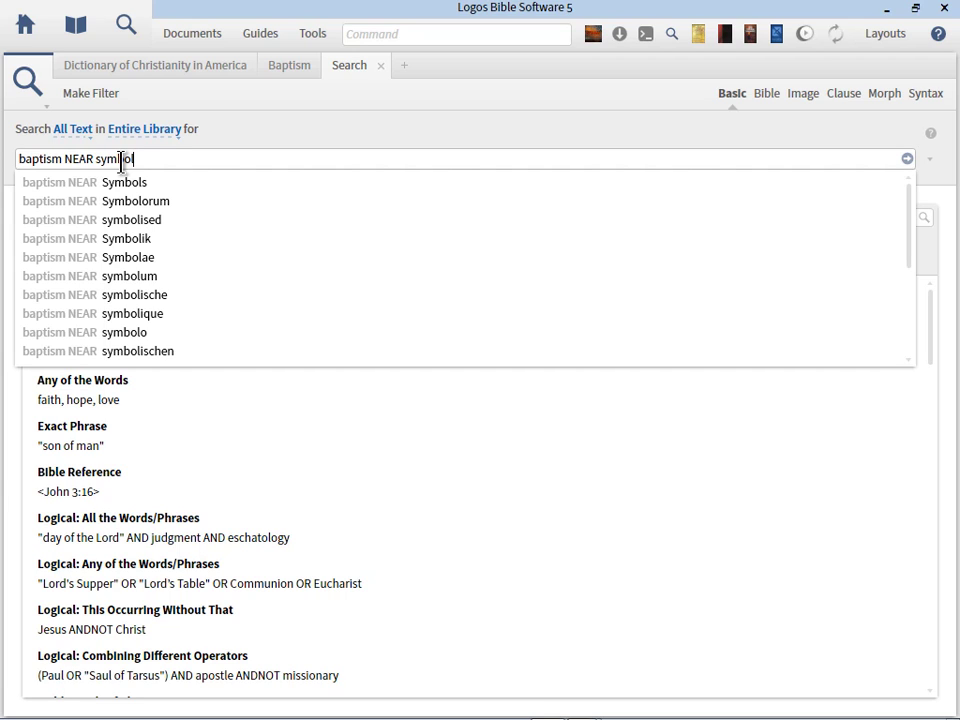
{"action": "key", "text": "Return"}
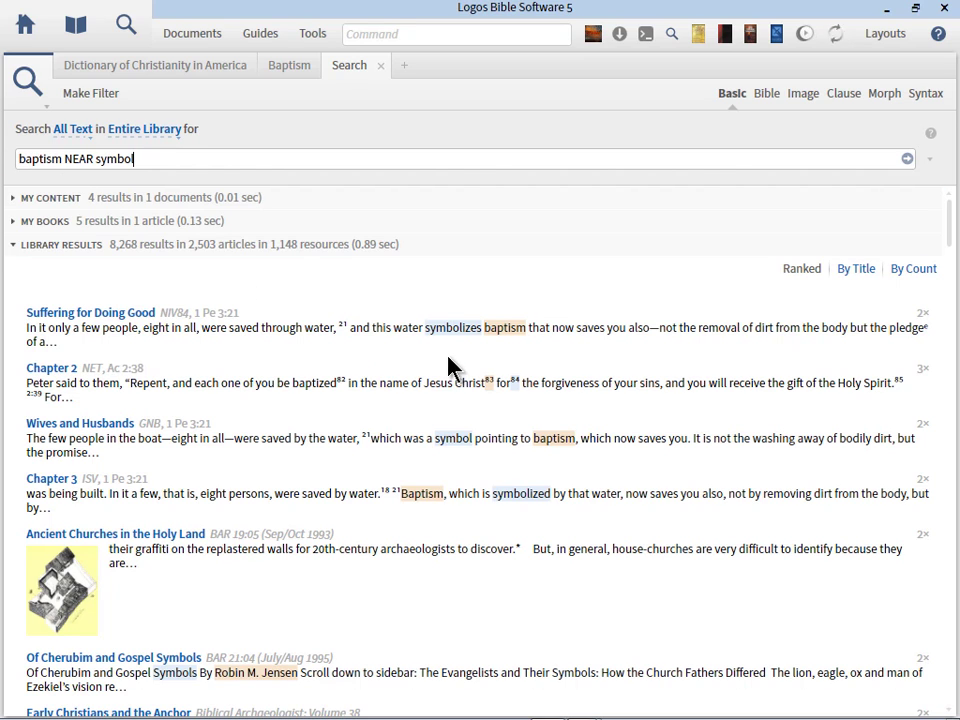
Examine the ranked "baptism NEAR symbol" results for passages treating baptism as a symbol, closing the search when done
{"action": "mouse_move", "coordinate": [438, 338]}
{"action": "mouse_move", "coordinate": [521, 339]}
{"action": "mouse_move", "coordinate": [493, 388]}
{"action": "scroll", "coordinate": [952, 248], "scroll_direction": "down", "scroll_amount": 3}
{"action": "scroll", "coordinate": [952, 250], "scroll_direction": "down", "scroll_amount": 3}
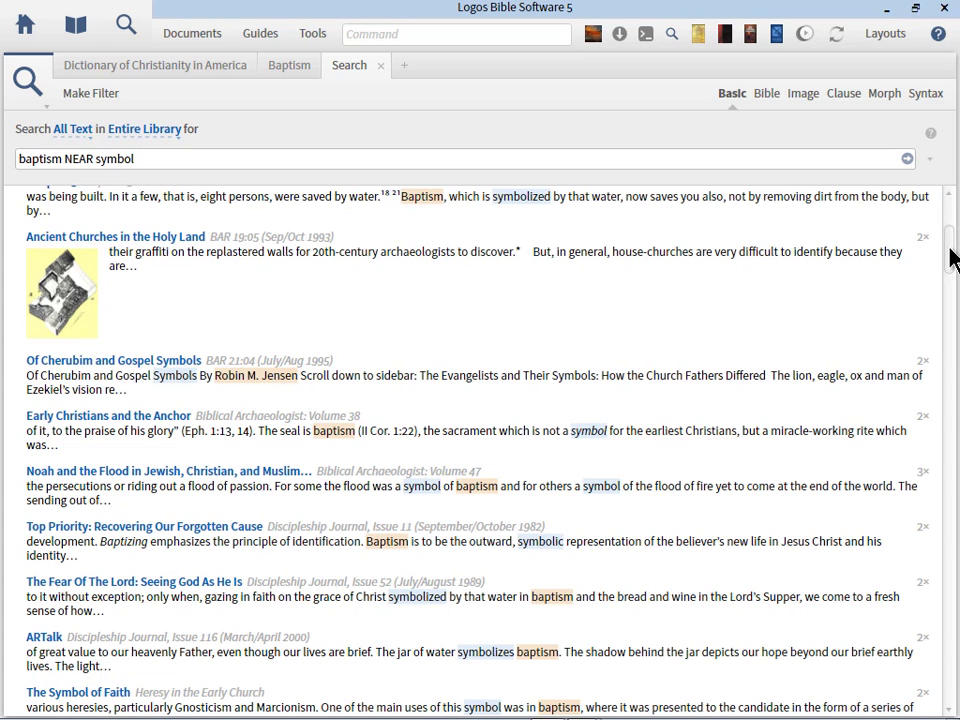
{"action": "left_click_drag", "start_coordinate": [950, 258], "coordinate": [950, 265]}
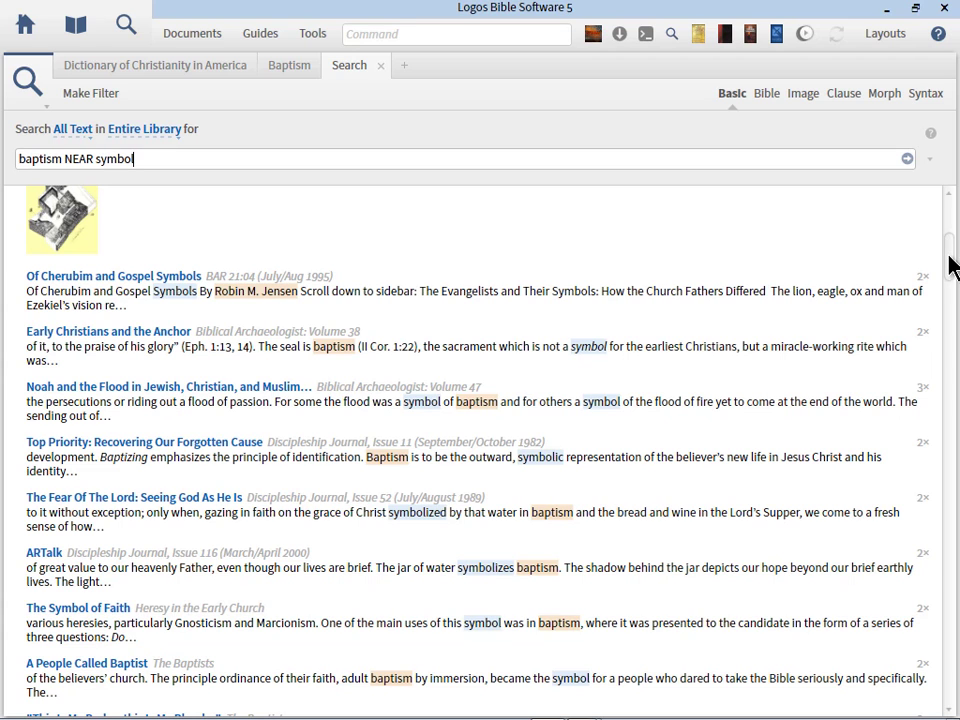
{"action": "left_click_drag", "start_coordinate": [949, 258], "coordinate": [949, 268]}
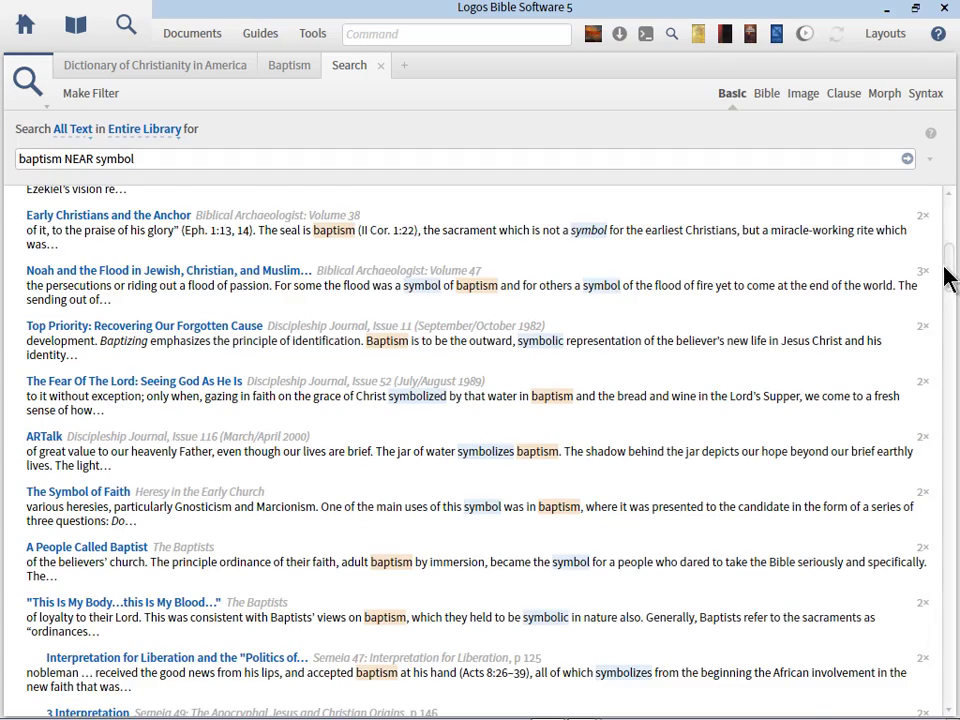
{"action": "scroll", "coordinate": [945, 278], "scroll_direction": "down", "scroll_amount": 4}
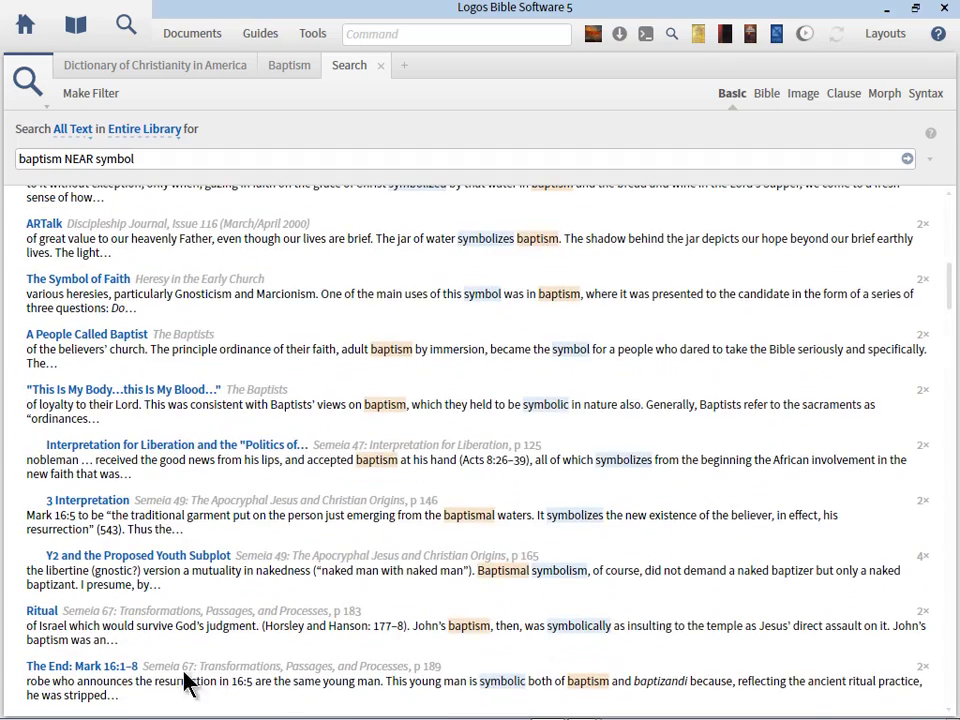
{"action": "scroll", "coordinate": [951, 345], "scroll_direction": "down", "scroll_amount": 8}
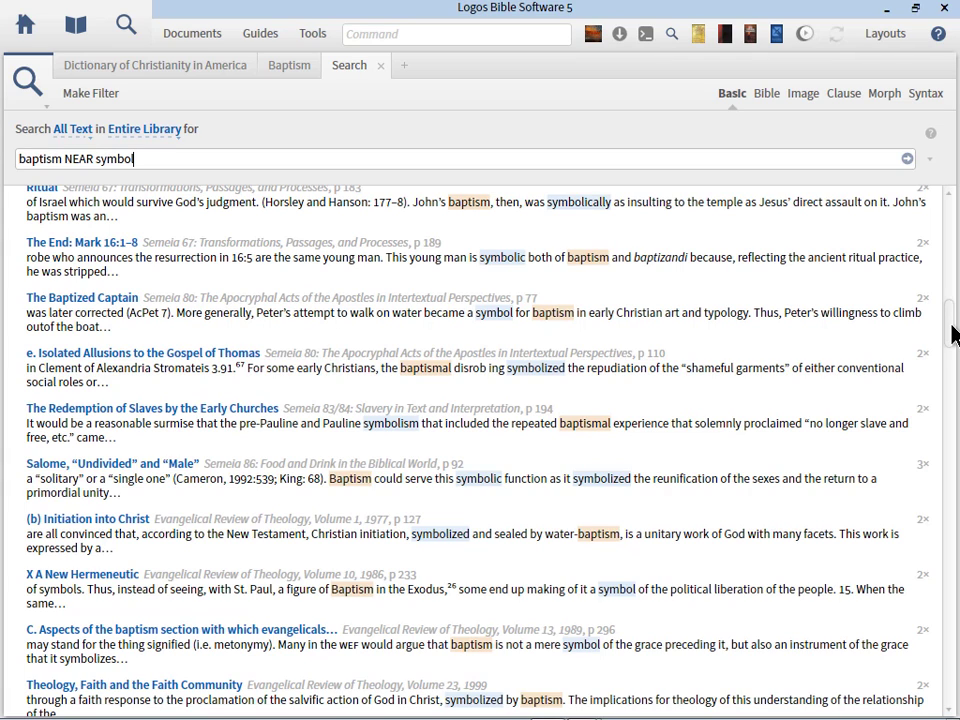
{"action": "scroll", "coordinate": [952, 340], "scroll_direction": "down", "scroll_amount": 3}
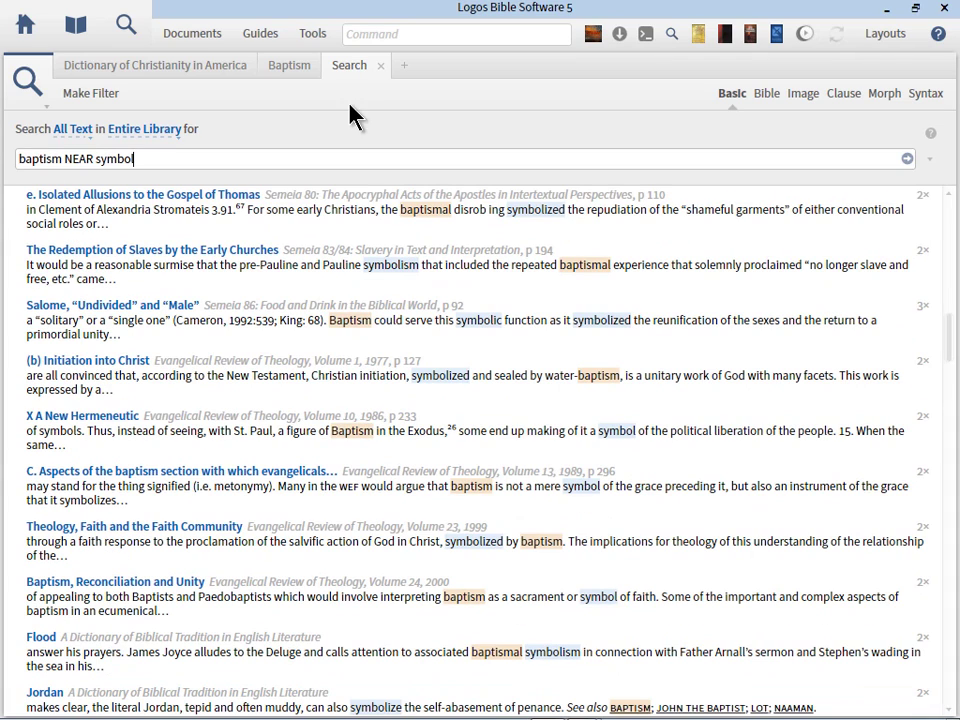
{"action": "left_click", "coordinate": [380, 65]}
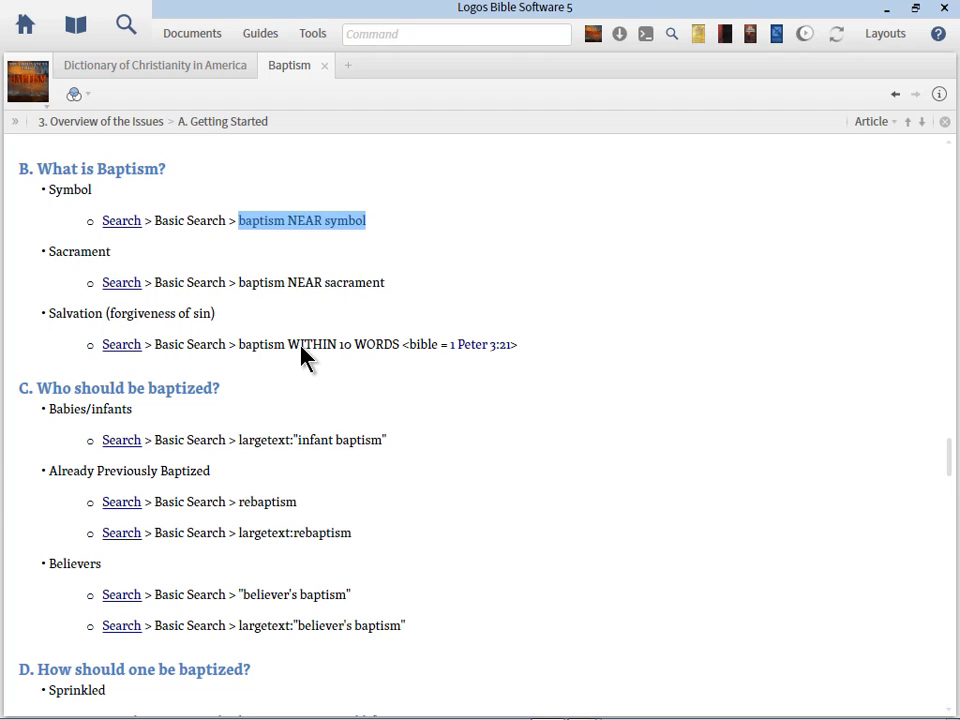
Highlight the query "baptism WITHIN 10 WORDS <bible = 1 Peter 3:21>" under Salvation in the manual and follow its Search link
{"action": "left_click_drag", "start_coordinate": [238, 344], "coordinate": [528, 350]}
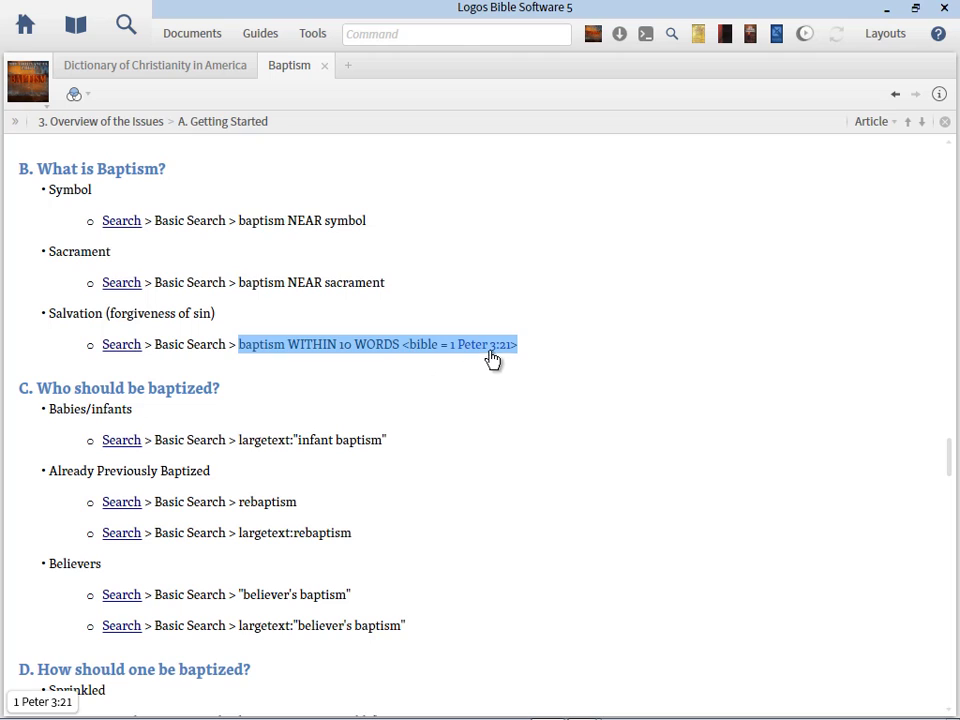
{"action": "mouse_move", "coordinate": [504, 370]}
{"action": "mouse_move", "coordinate": [486, 349]}
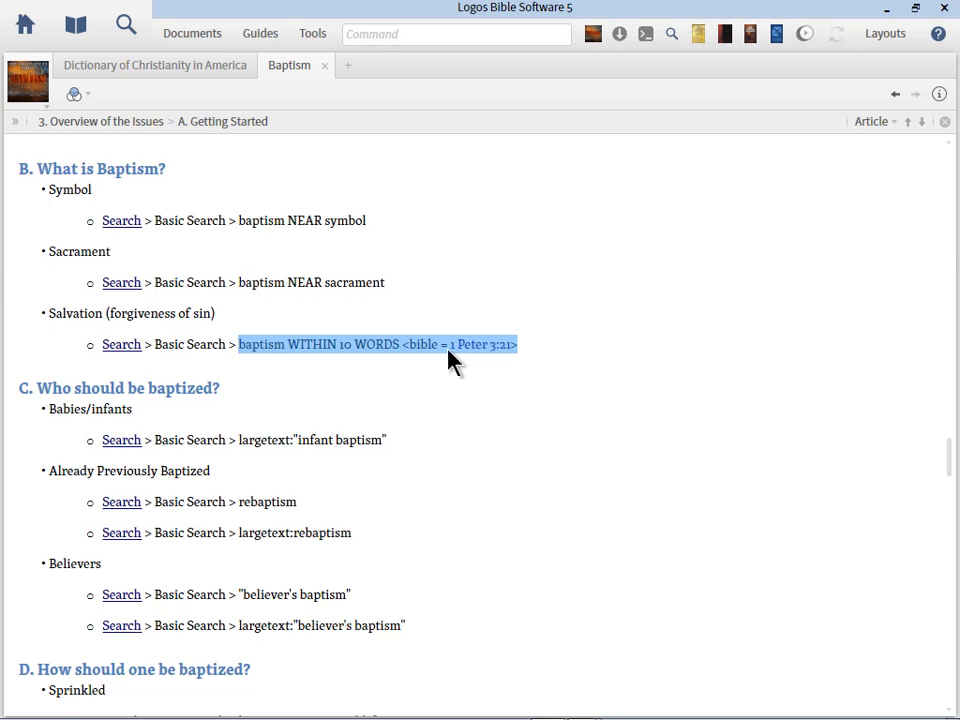
{"action": "left_click", "coordinate": [122, 349]}
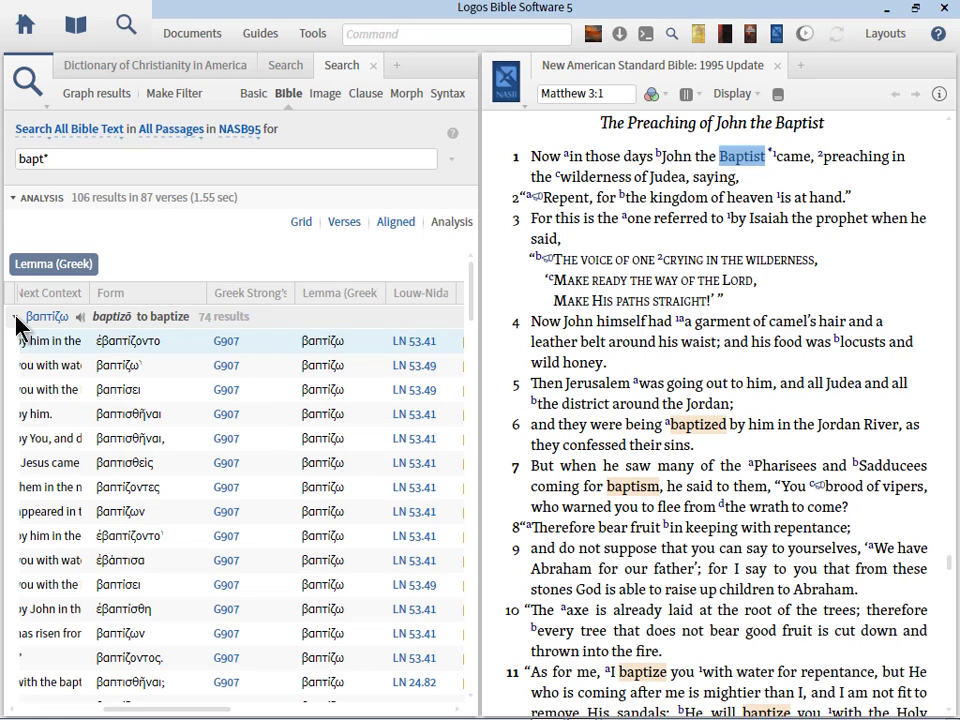
Reduce the bapt* analysis to its lemma summary view and return to the bapt* verse results
{"action": "right_click", "coordinate": [17, 320]}
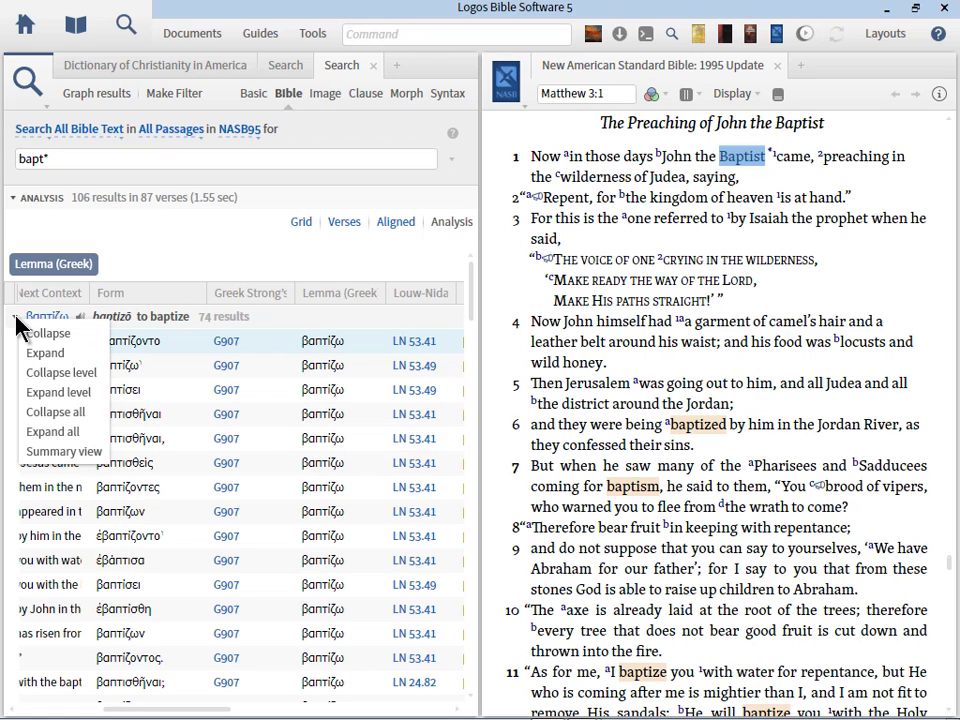
{"action": "left_click", "coordinate": [89, 458]}
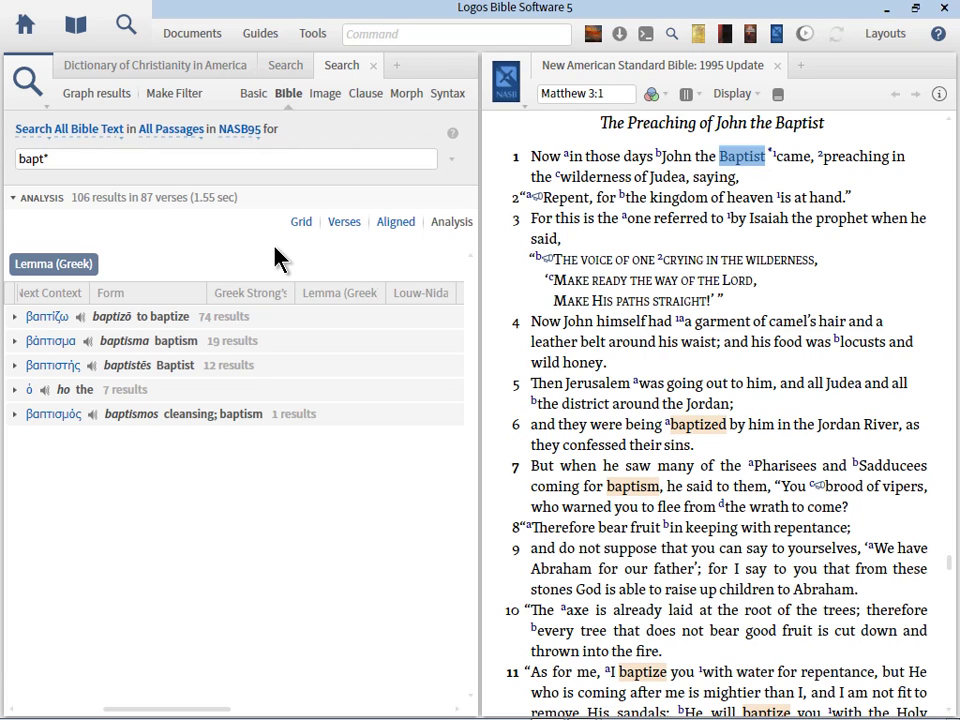
{"action": "left_click", "coordinate": [287, 67]}
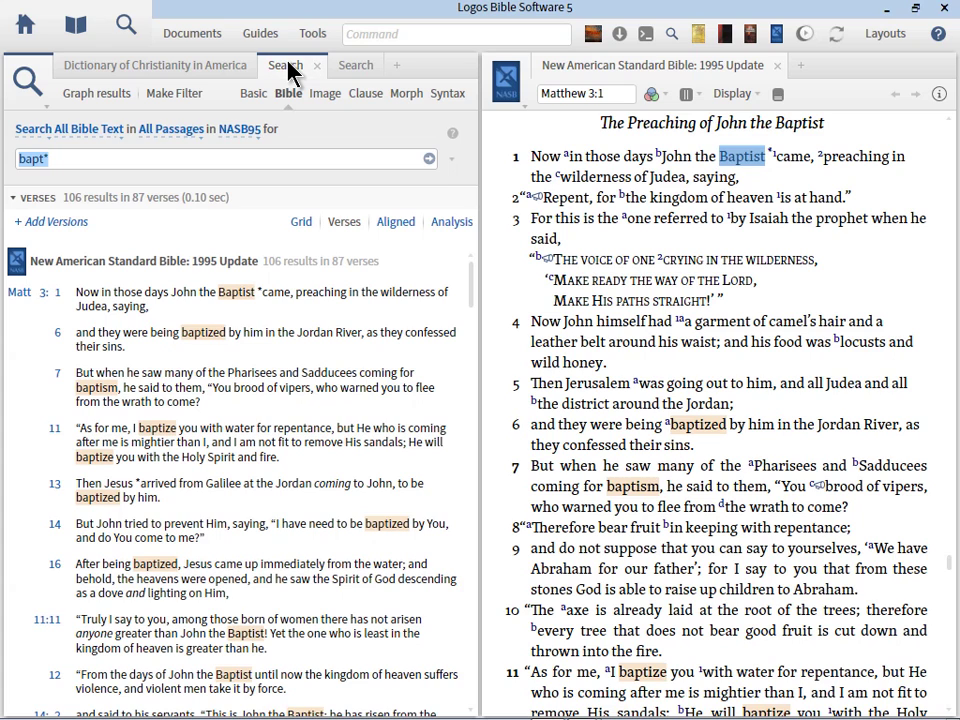
Search the NASB95 for the root βαπτω behind "Baptist" in Matthew 3:1 and show its analysis in summary view
{"action": "right_click", "coordinate": [741, 158]}
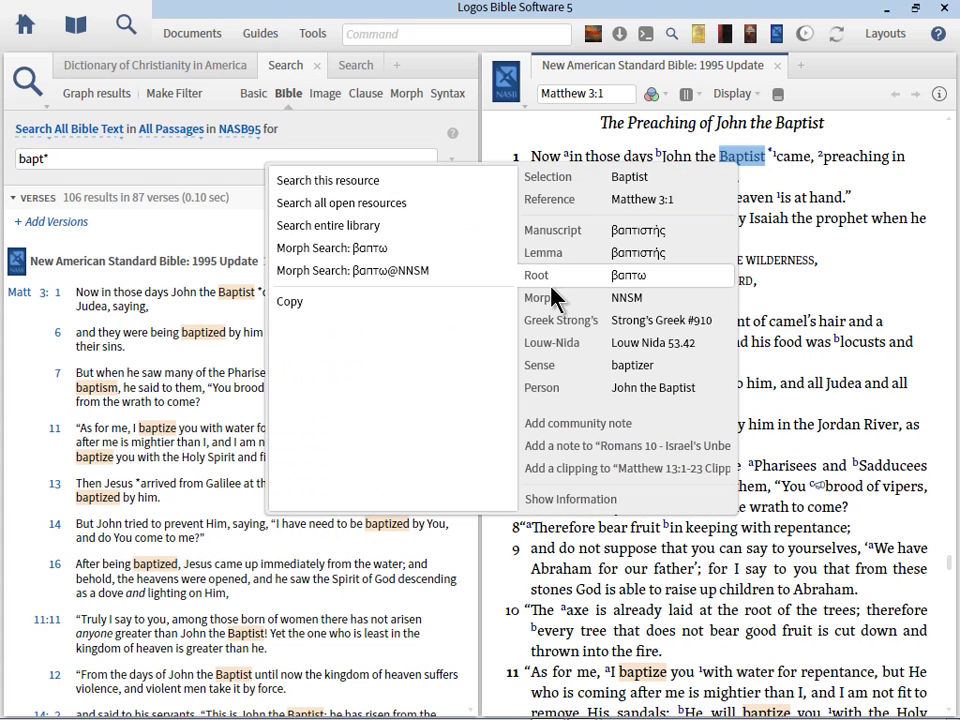
{"action": "left_click", "coordinate": [326, 181]}
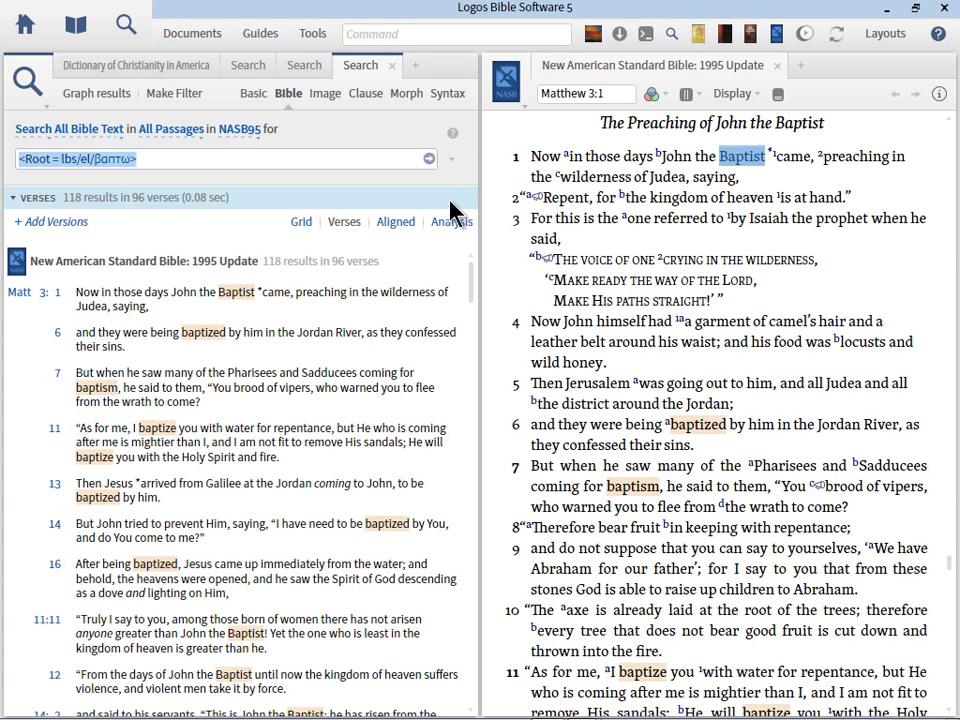
{"action": "left_click", "coordinate": [451, 224]}
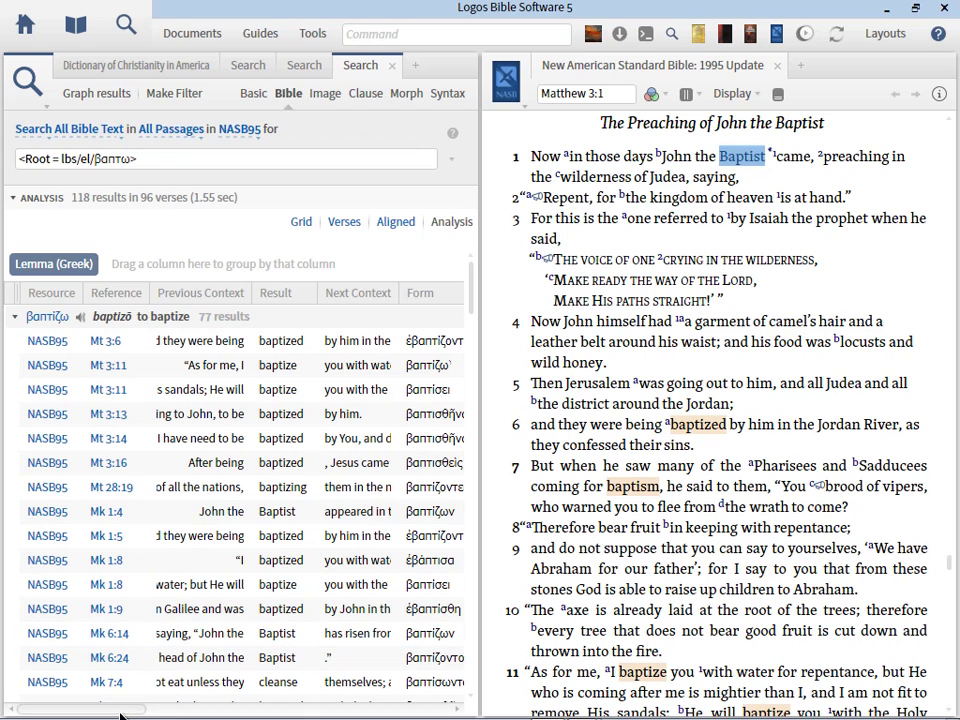
{"action": "right_click", "coordinate": [15, 316]}
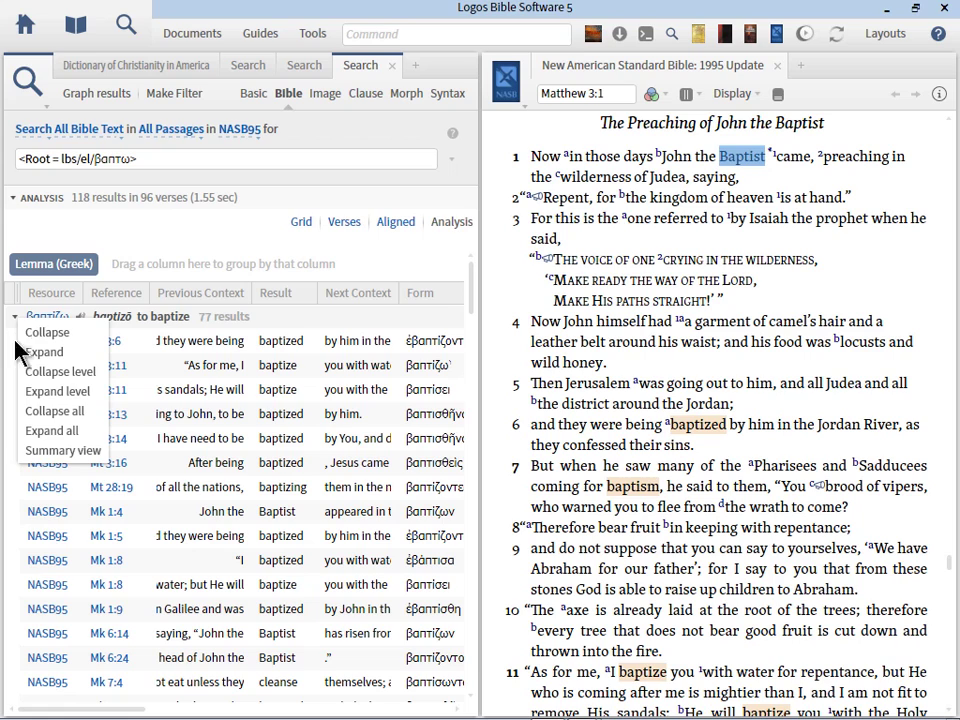
{"action": "left_click", "coordinate": [72, 450]}
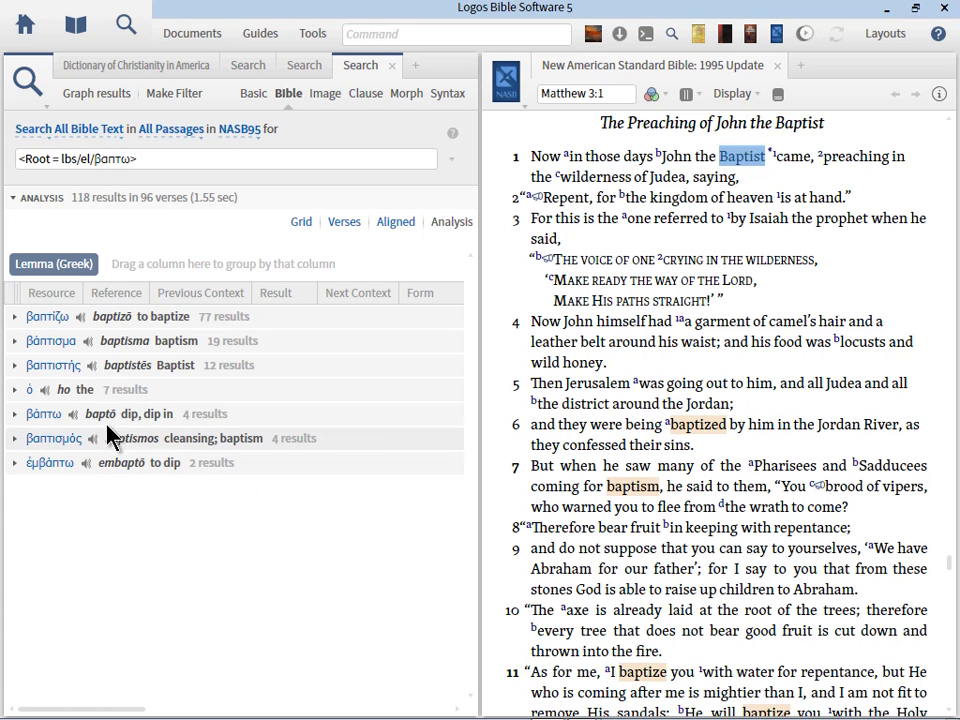
Place the root βαπτω search in its own pane beside the bapt* search, with both analyses in summary view for comparison
{"action": "left_click_drag", "start_coordinate": [364, 64], "coordinate": [510, 268]}
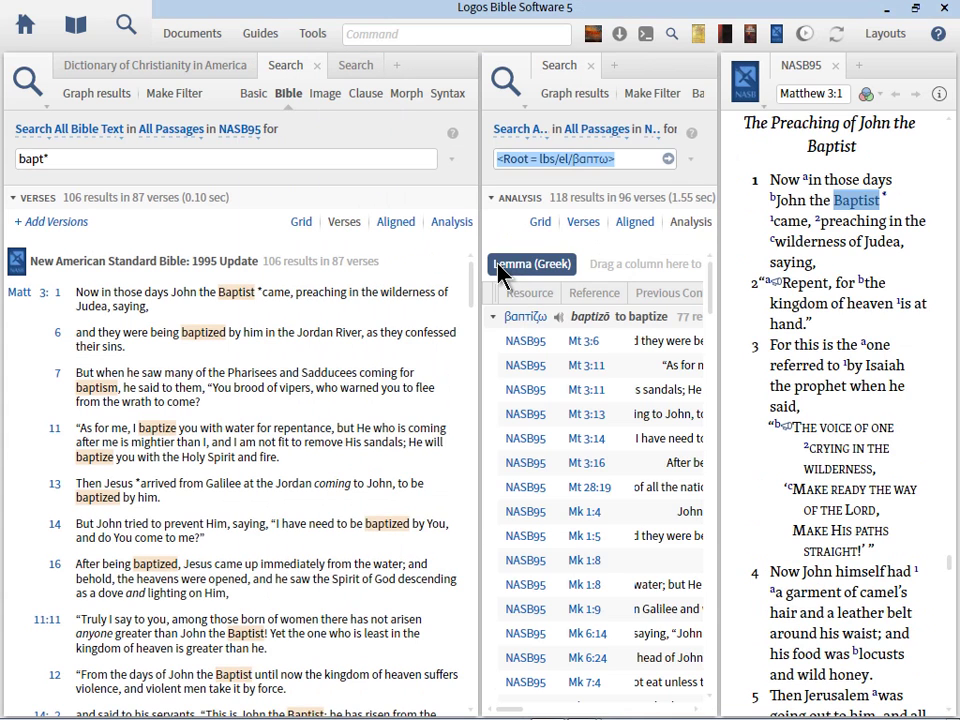
{"action": "right_click", "coordinate": [493, 323]}
{"action": "left_click", "coordinate": [530, 449]}
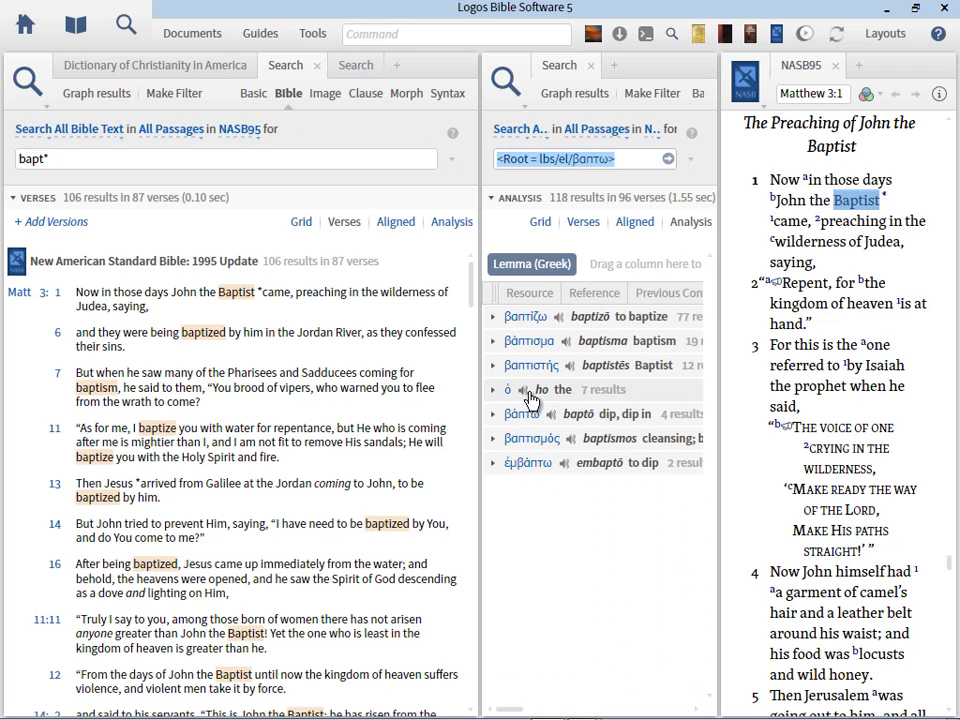
{"action": "left_click", "coordinate": [356, 67]}
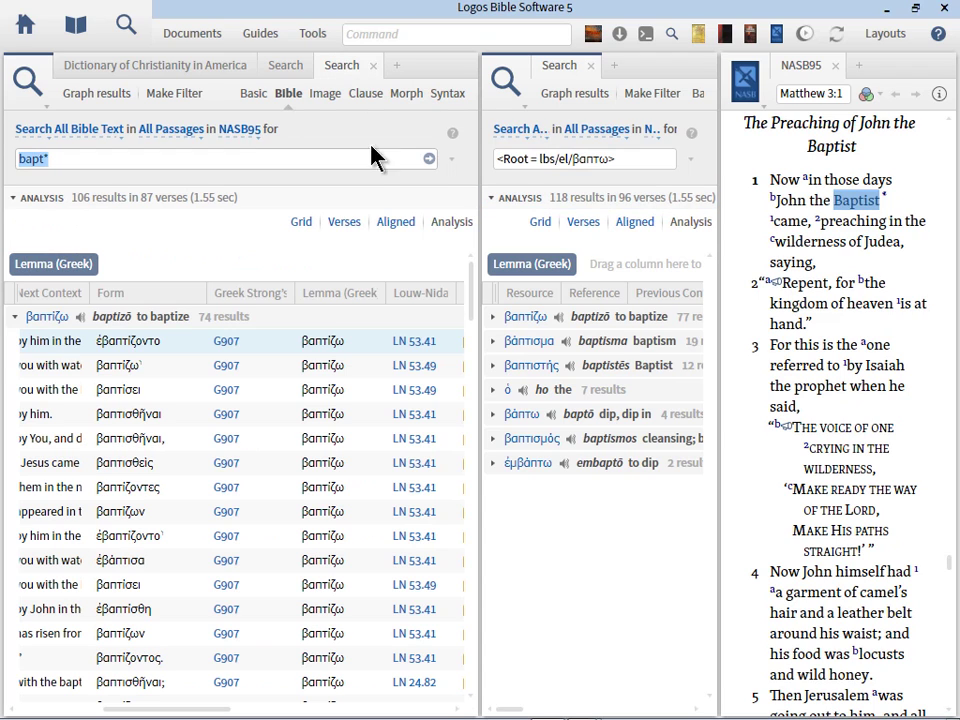
{"action": "right_click", "coordinate": [15, 318]}
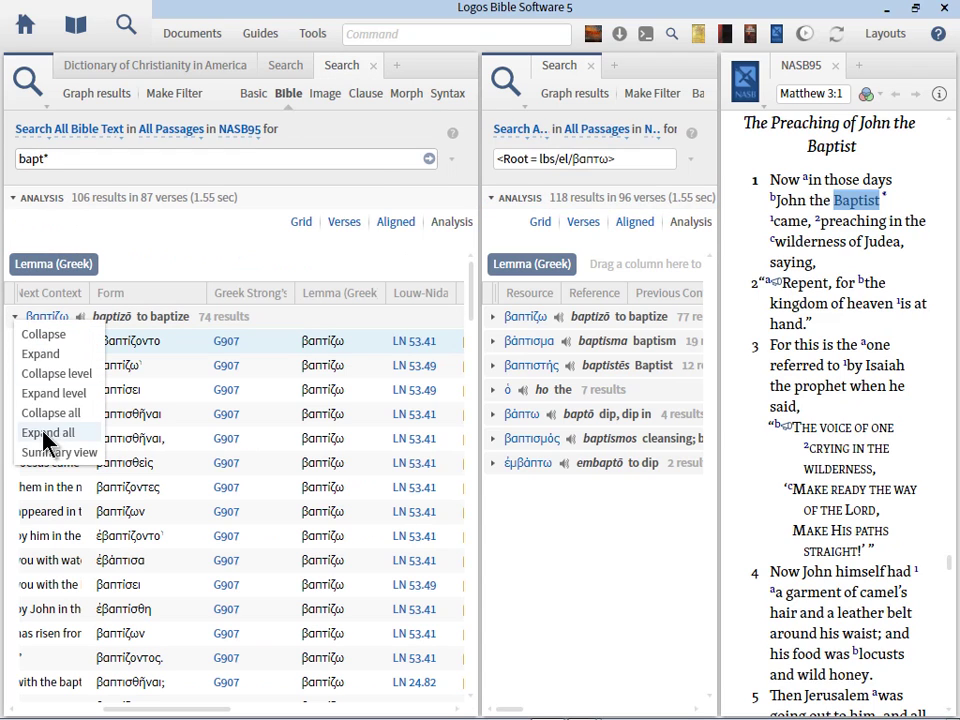
{"action": "left_click", "coordinate": [55, 455]}
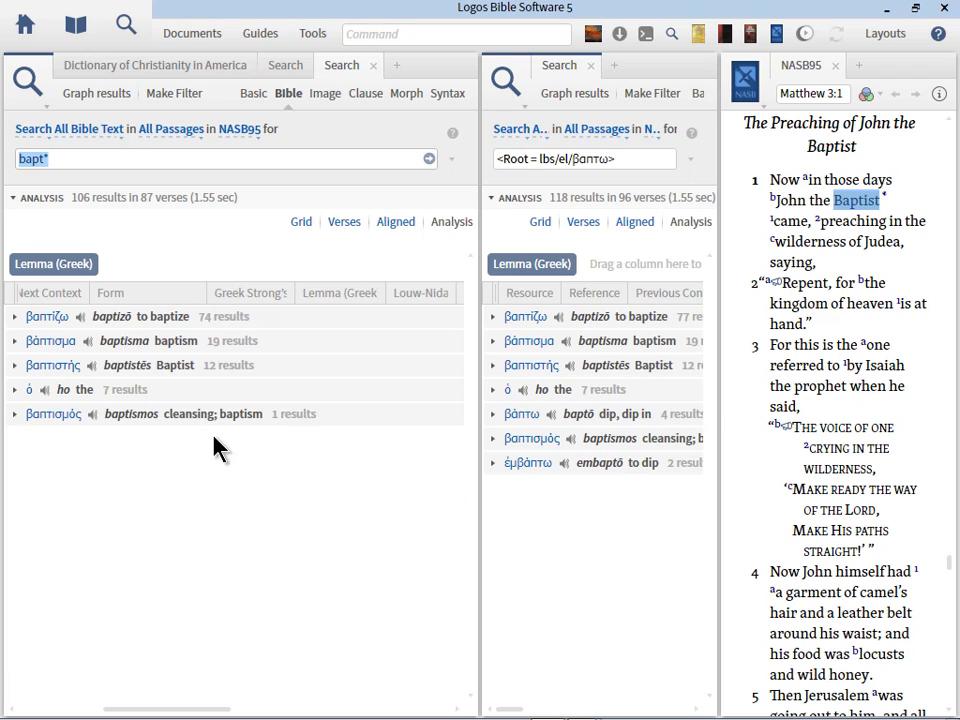
Close both bapt* searches and the Dictionary of Christianity in America, and resize the root search and NASB95 to share the window
{"action": "left_click", "coordinate": [372, 67]}
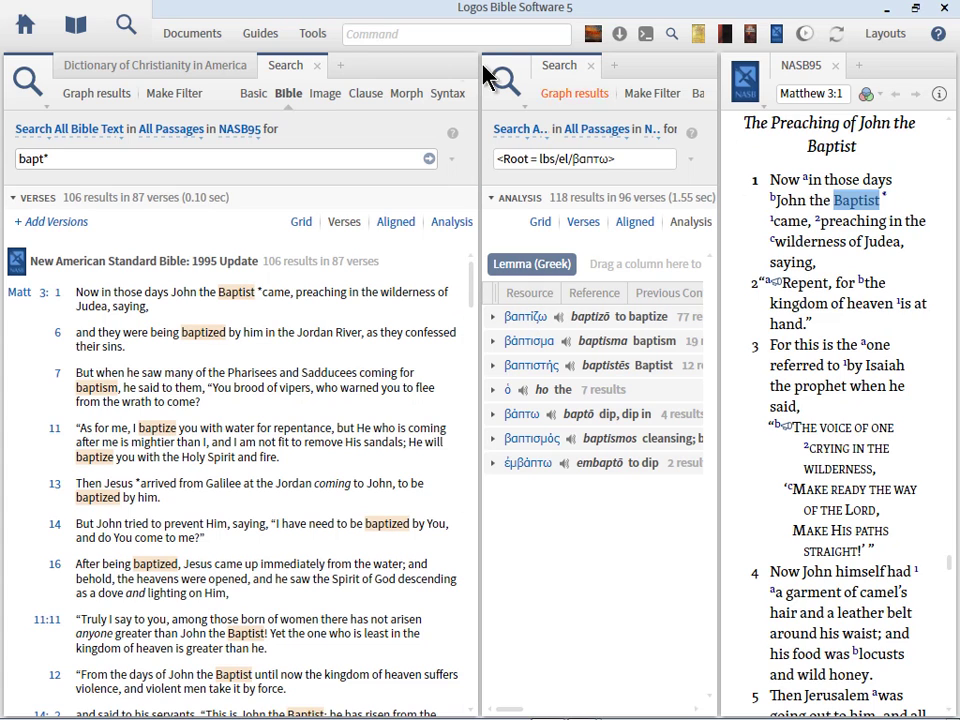
{"action": "left_click", "coordinate": [317, 66]}
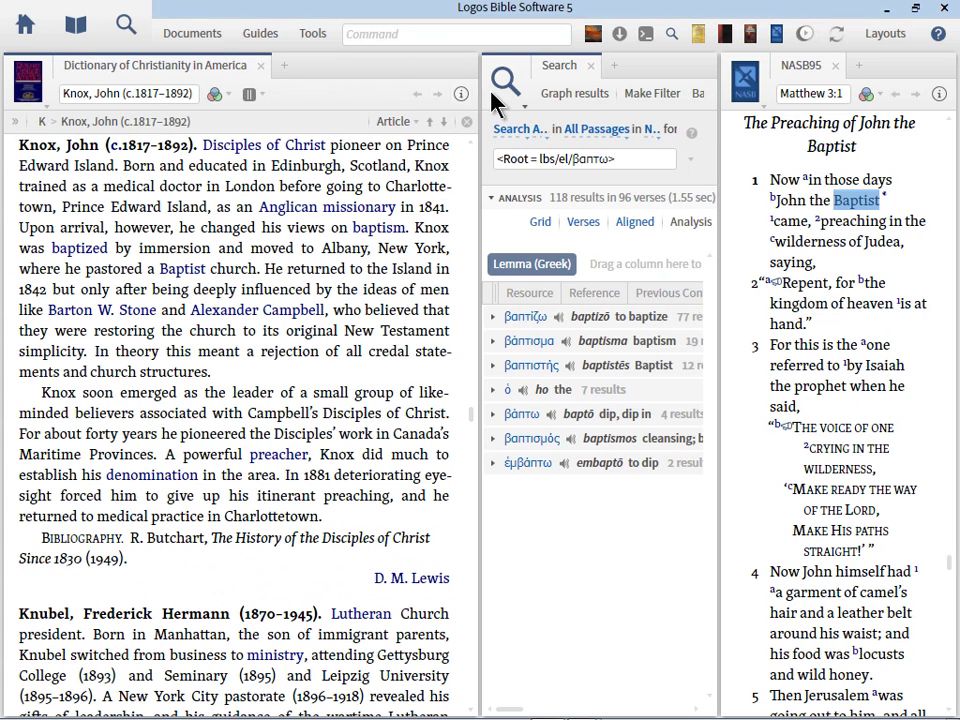
{"action": "left_click", "coordinate": [261, 66]}
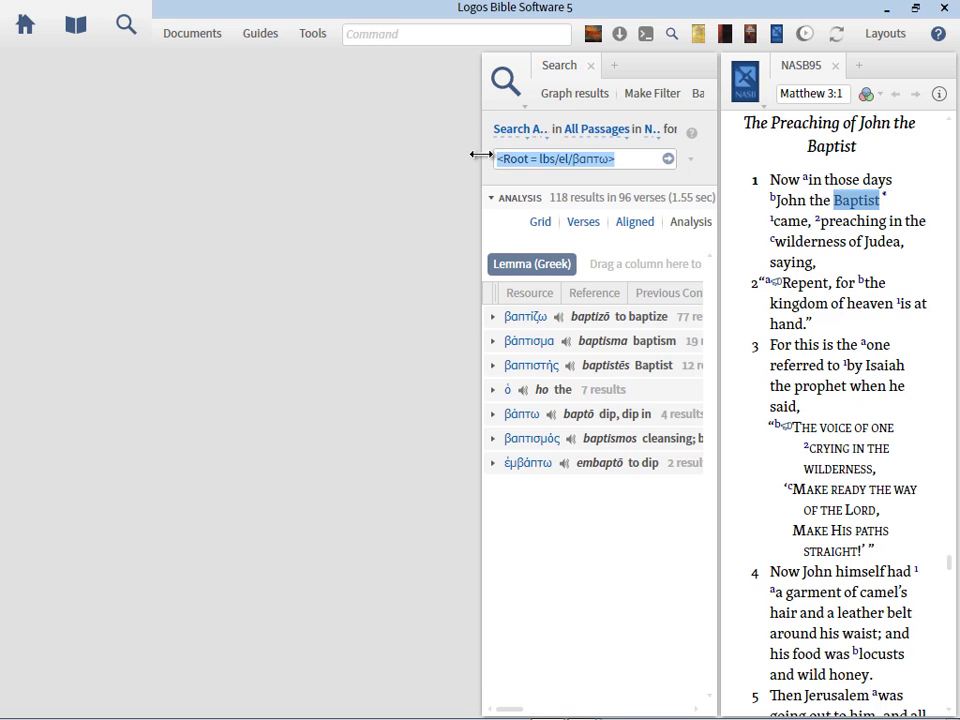
{"action": "left_click_drag", "start_coordinate": [481, 155], "coordinate": [4, 133]}
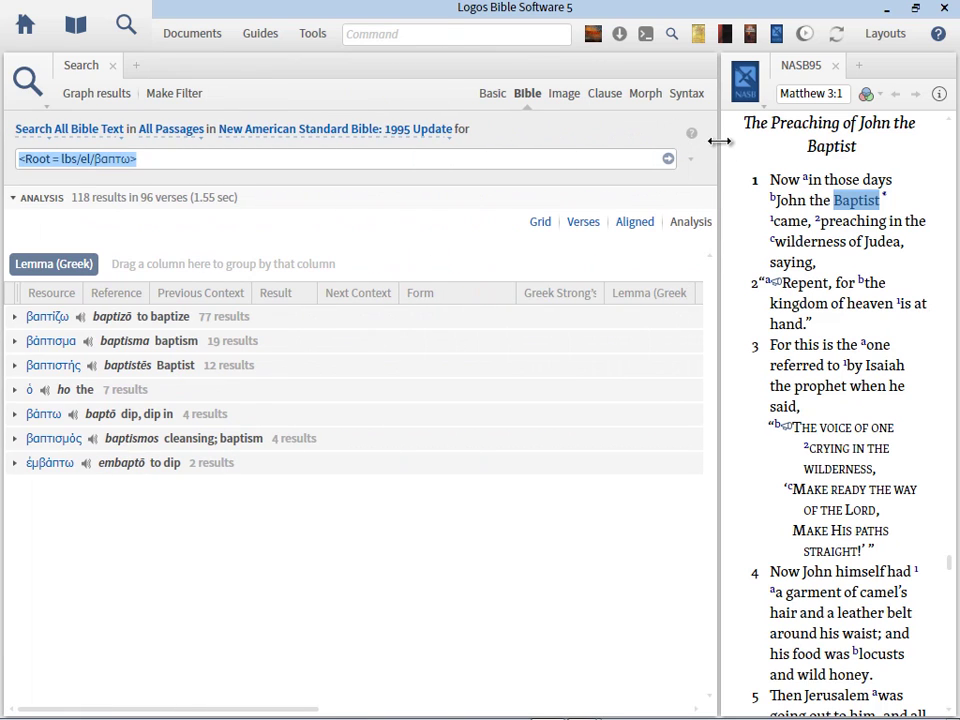
{"action": "left_click_drag", "start_coordinate": [719, 141], "coordinate": [516, 144]}
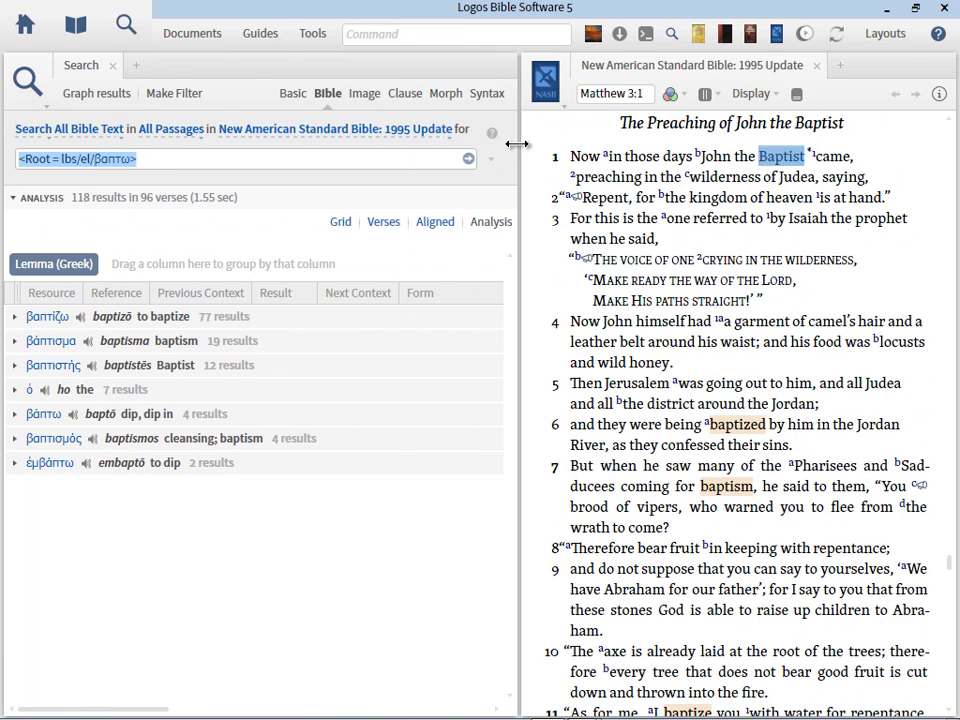
Open Matthew 3:6 from the βαπτίζω results and display only Louw-Nida numbers inline beneath the NASB95 surface text
{"action": "left_click", "coordinate": [36, 318]}
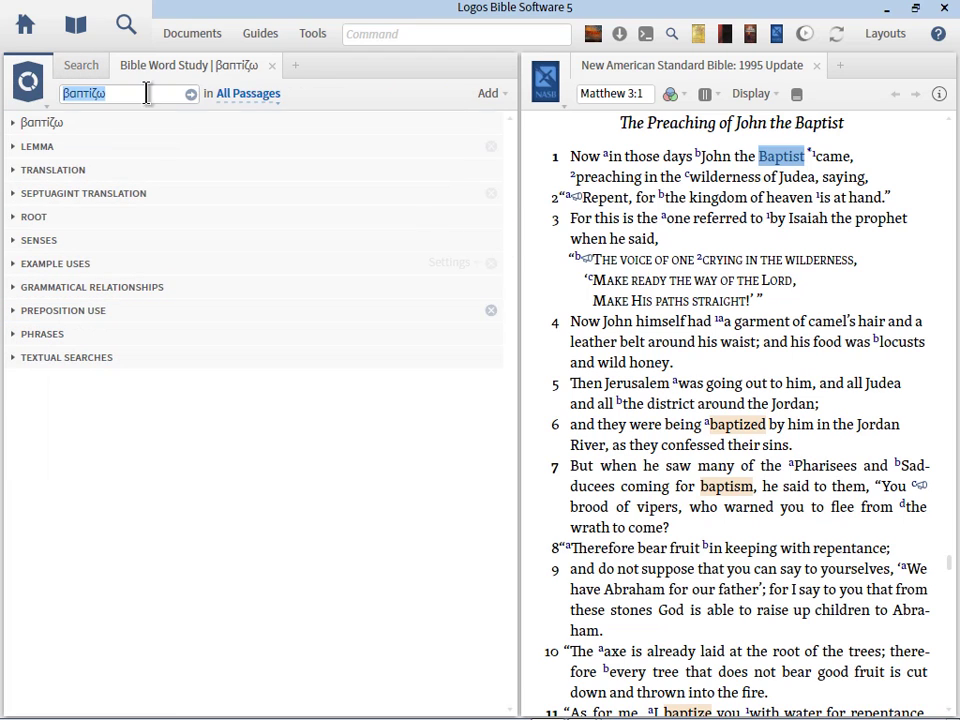
{"action": "left_click", "coordinate": [271, 66]}
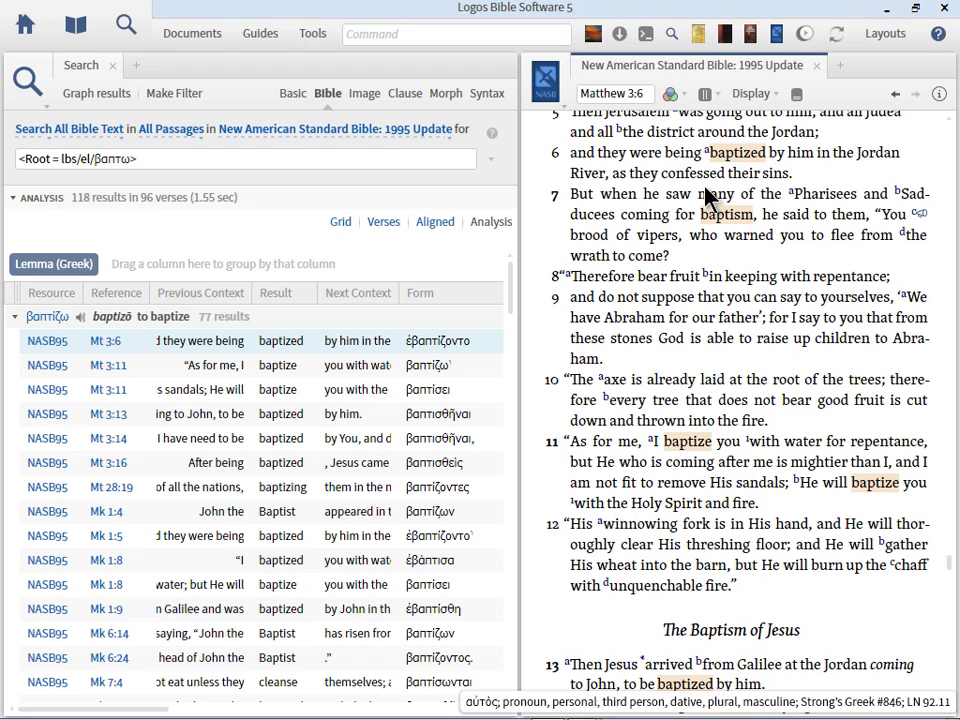
{"action": "left_click", "coordinate": [753, 97]}
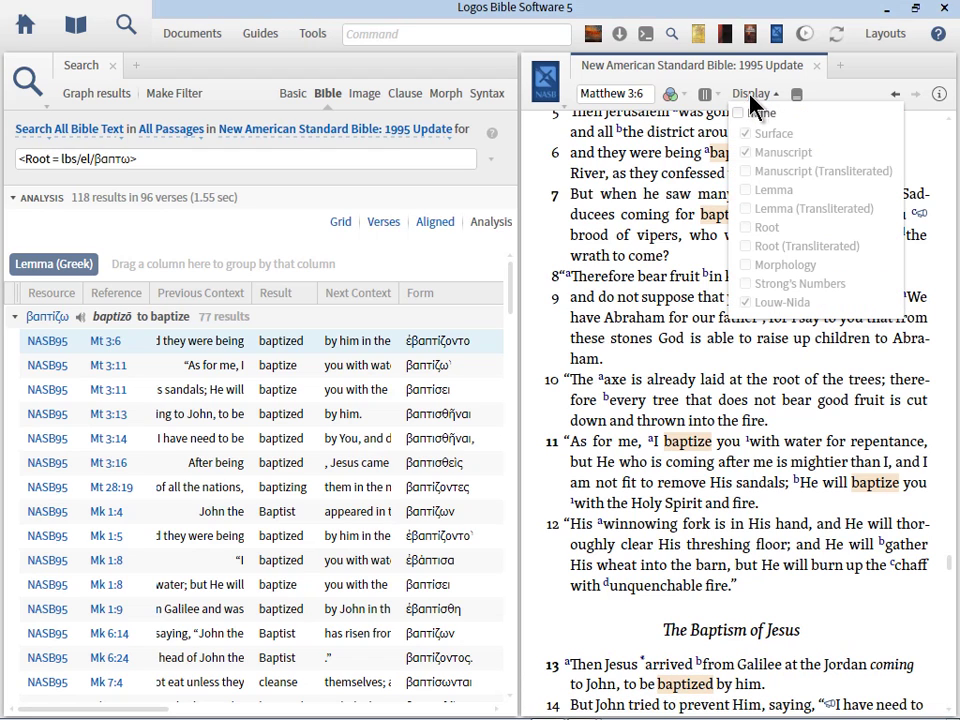
{"action": "left_click", "coordinate": [740, 114]}
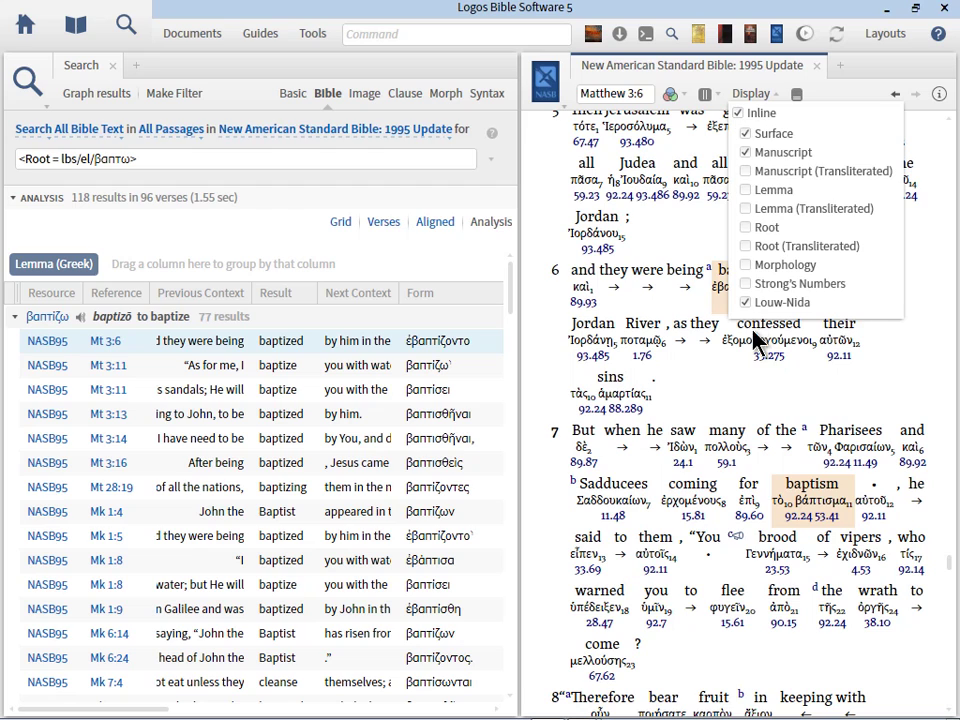
{"action": "left_click", "coordinate": [750, 133]}
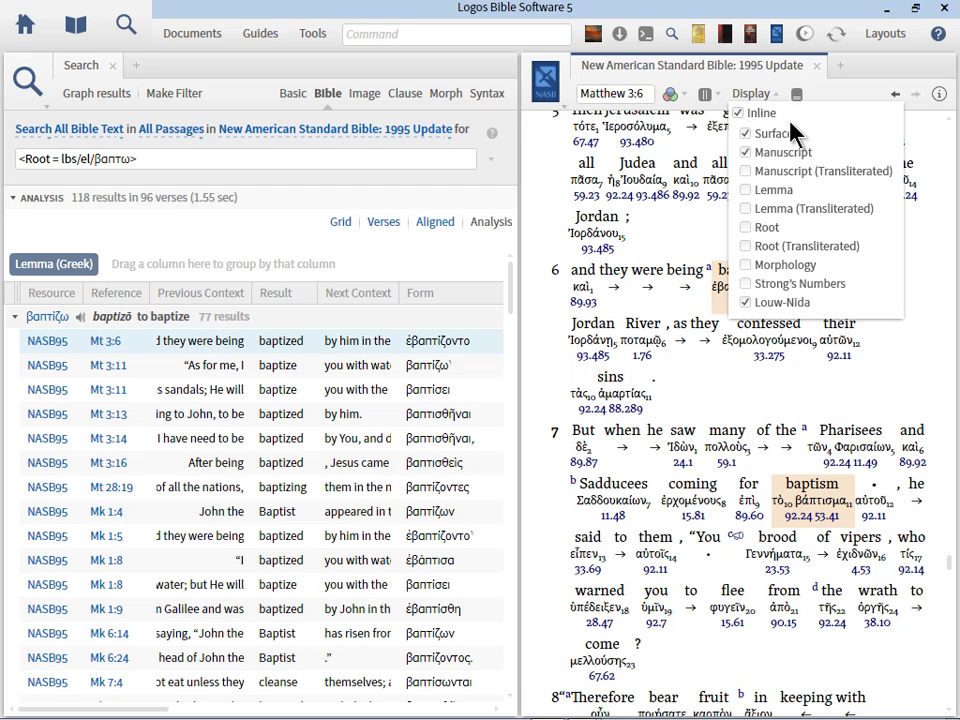
{"action": "left_click", "coordinate": [746, 152]}
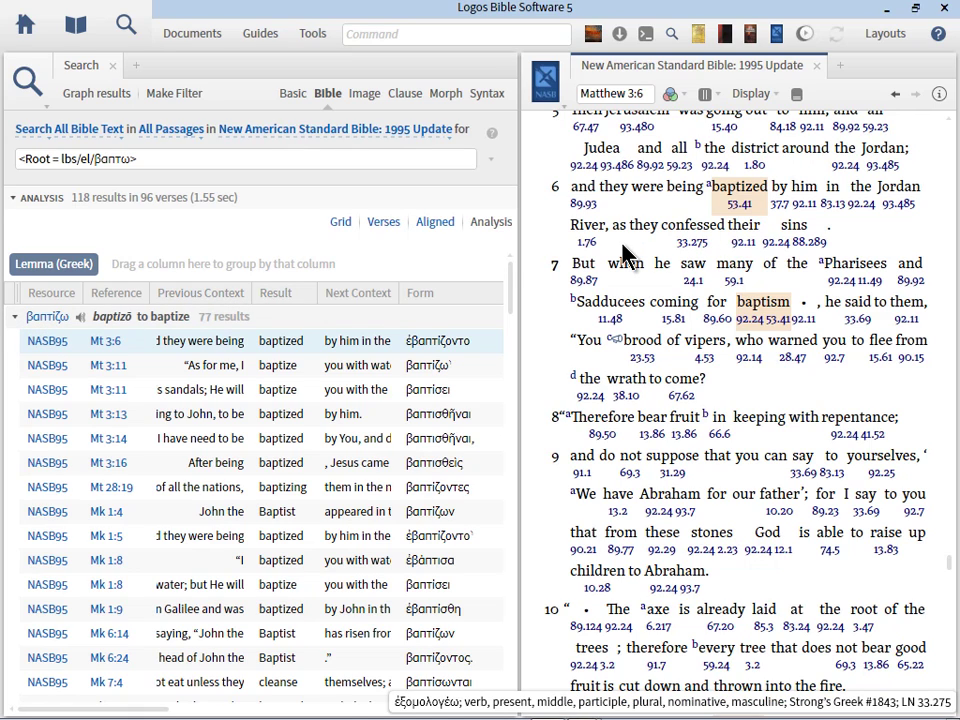
Check the Louw-Nida numbers for the βάπτισμα results at Matthew 3:7 and Mark 1:4, and for βαπτίζω at Matthew 3:6
{"action": "left_click", "coordinate": [15, 318]}
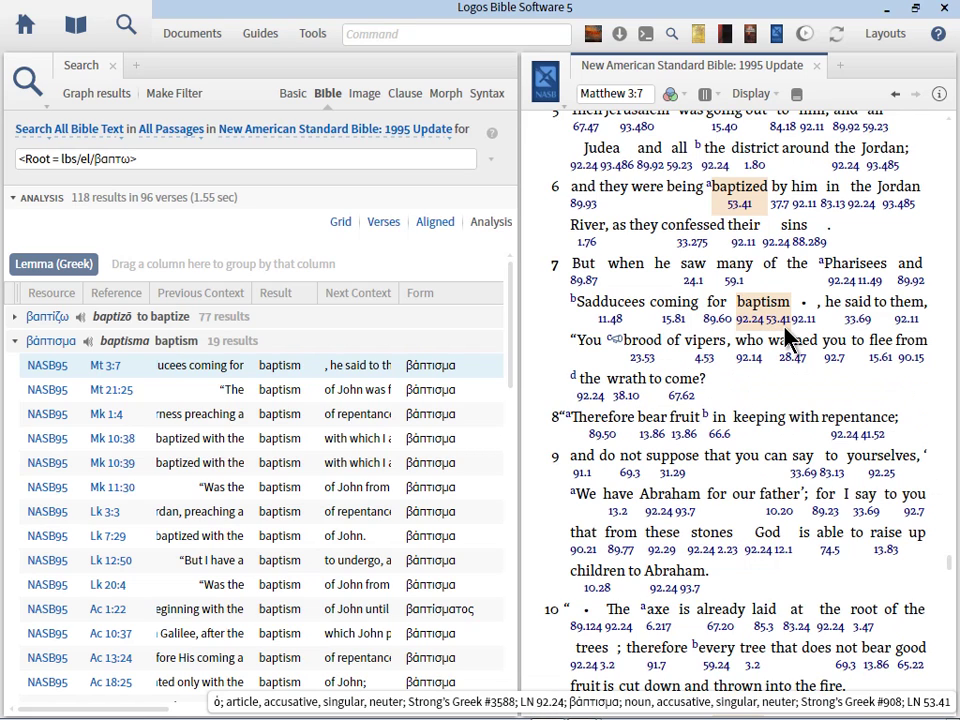
{"action": "left_click", "coordinate": [105, 416]}
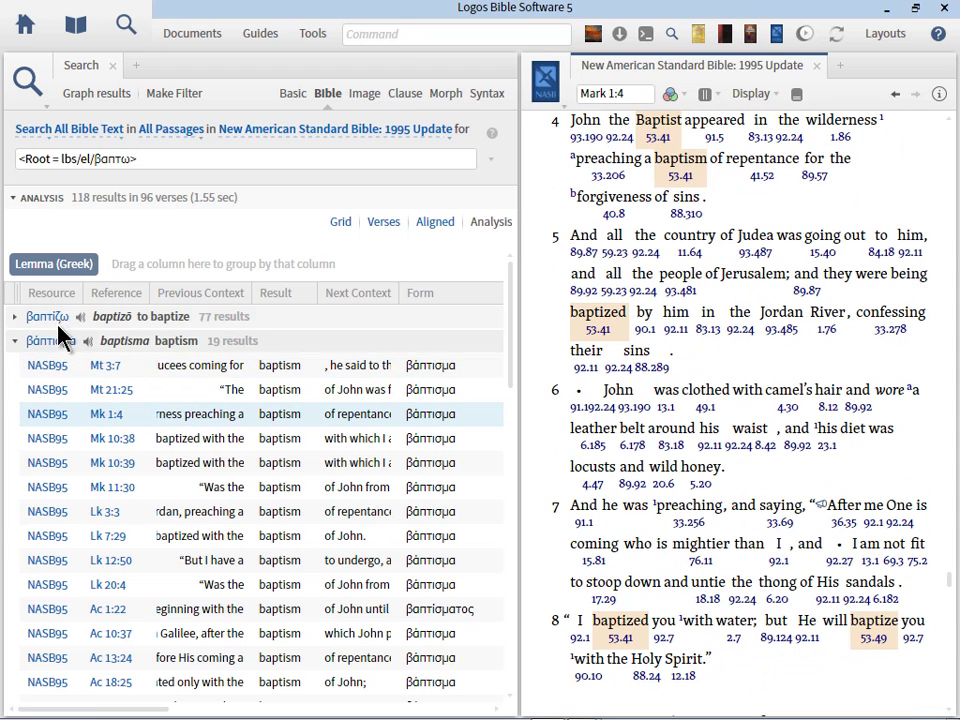
{"action": "left_click", "coordinate": [13, 316]}
{"action": "left_click", "coordinate": [111, 343]}
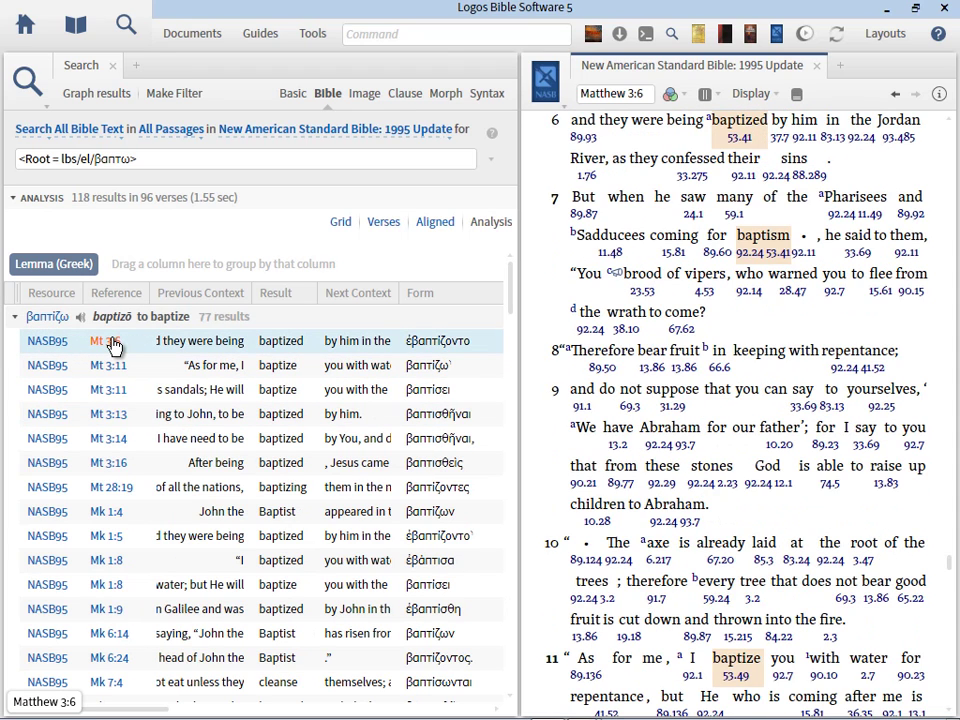
Collapse the βαπτίζω and βάπτισμα groups and check the Louw-Nida number for βαπτιστής at Matthew 11:11
{"action": "left_click", "coordinate": [14, 317]}
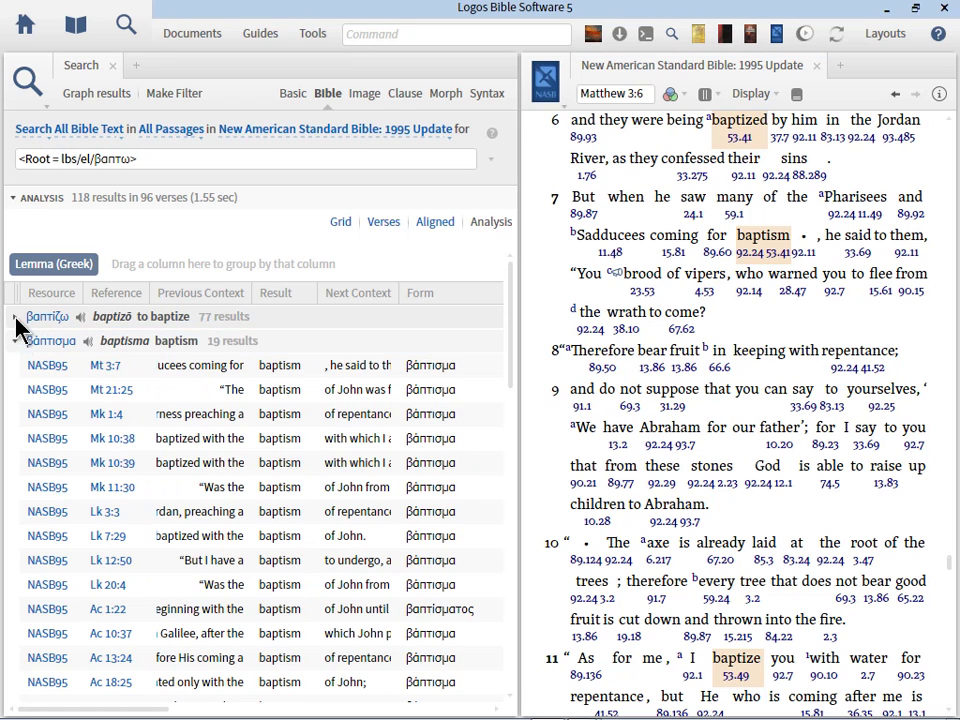
{"action": "left_click", "coordinate": [14, 342]}
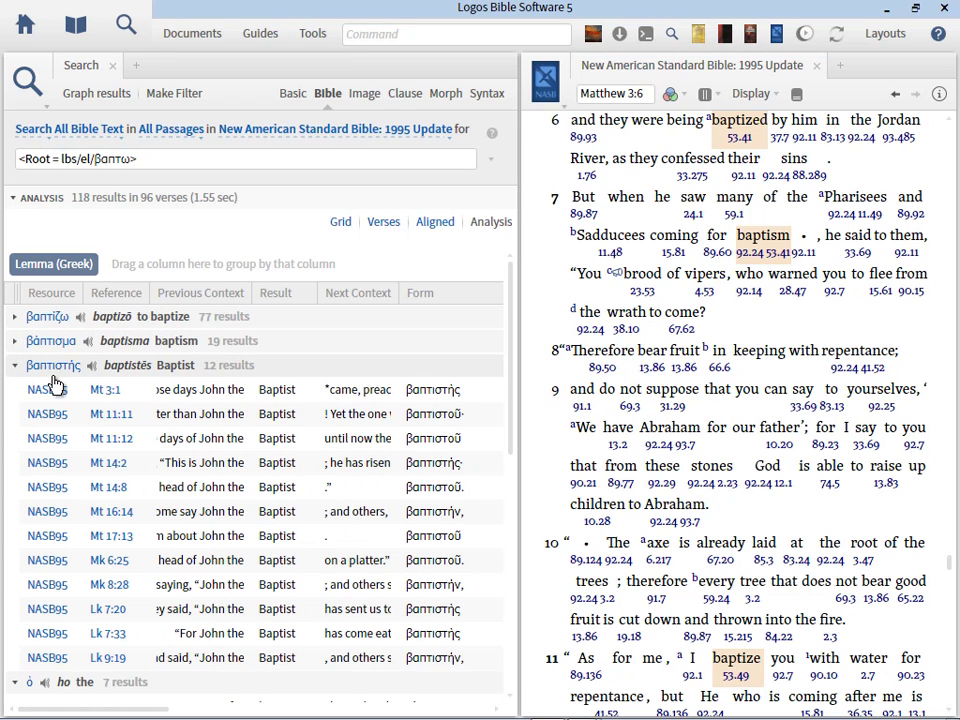
{"action": "left_click", "coordinate": [117, 425]}
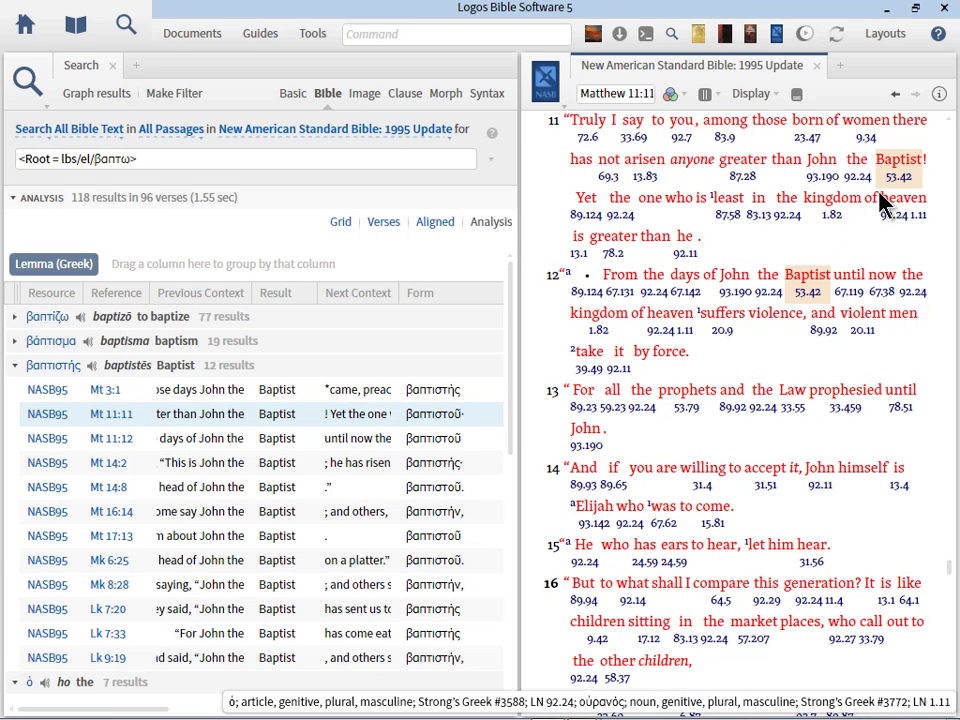
Collapse the βαπτιστής and ὁ groups and check the Louw-Nida number for βάπτω at Luke 16:24
{"action": "left_click", "coordinate": [14, 366]}
{"action": "left_click", "coordinate": [15, 390]}
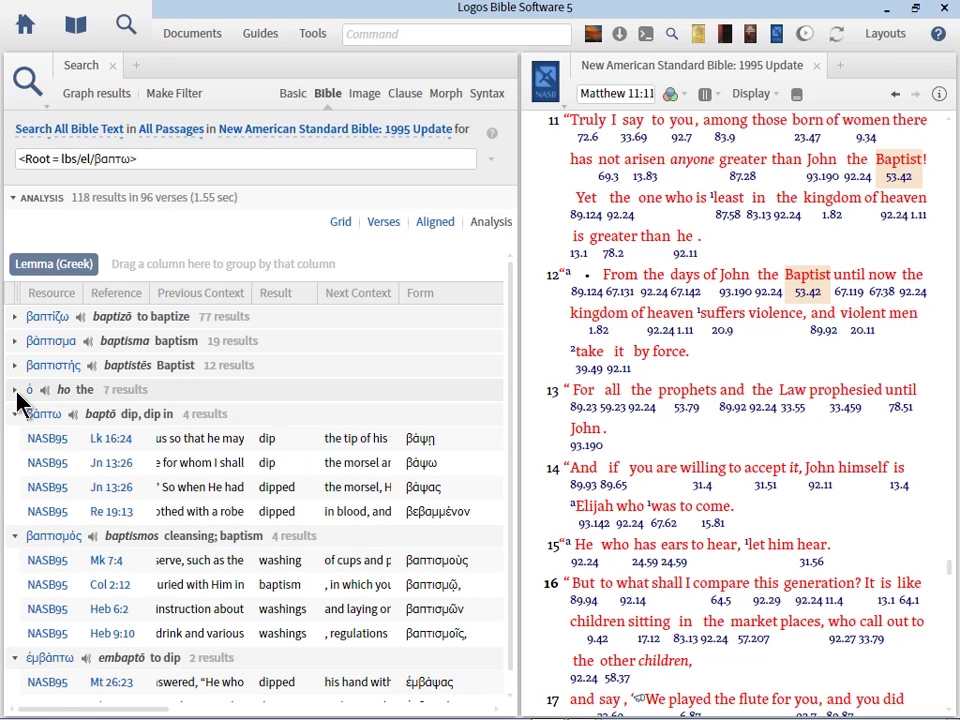
{"action": "left_click", "coordinate": [108, 441]}
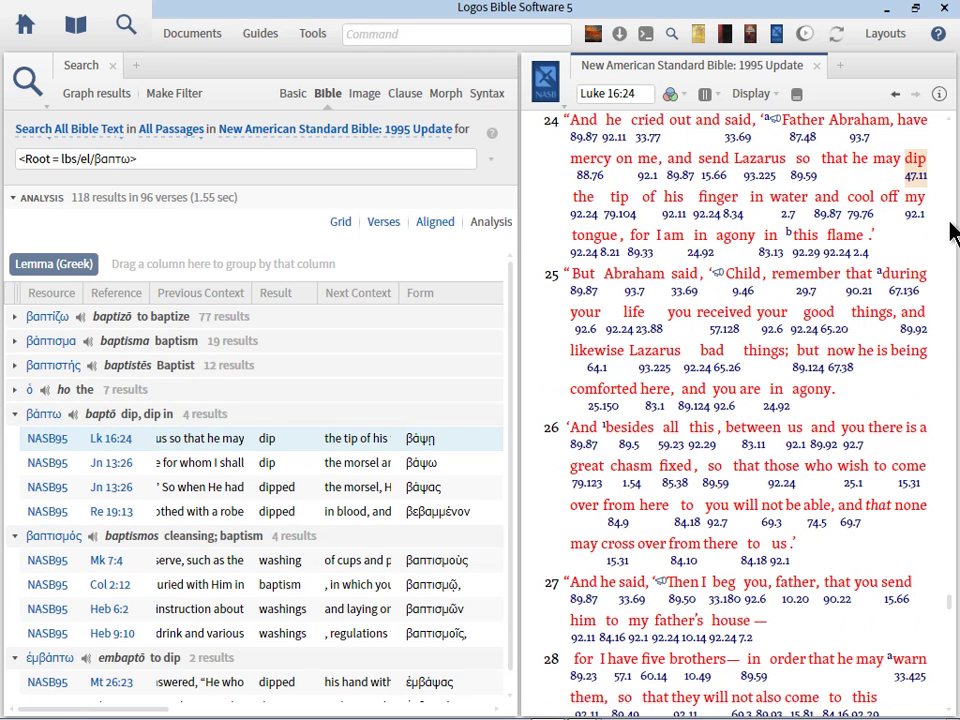
{"action": "mouse_move", "coordinate": [917, 189]}
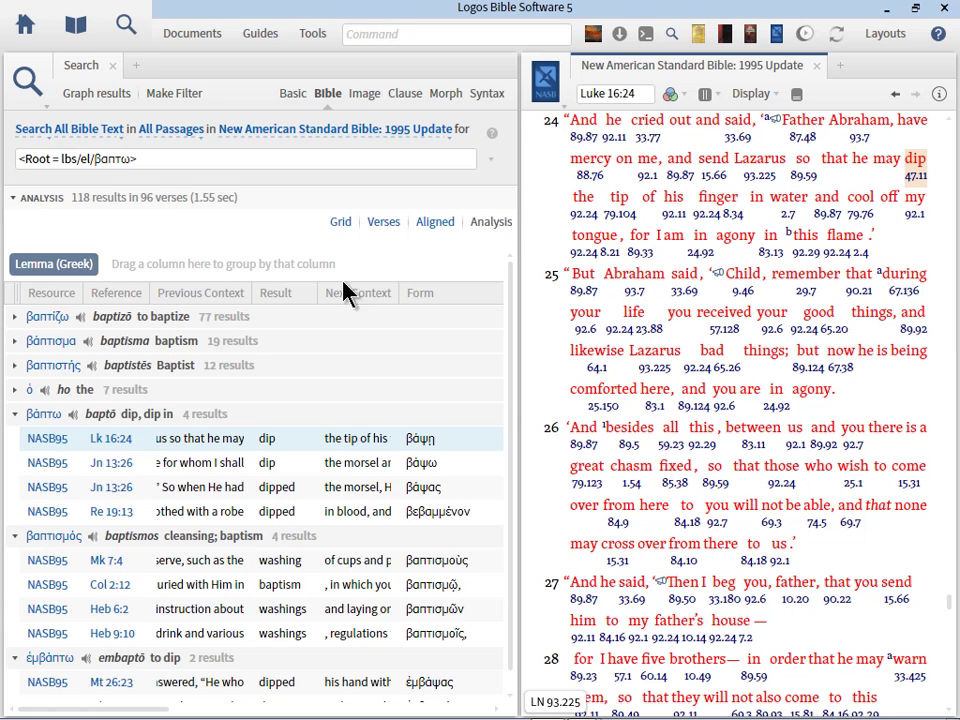
{"action": "mouse_move", "coordinate": [105, 440]}
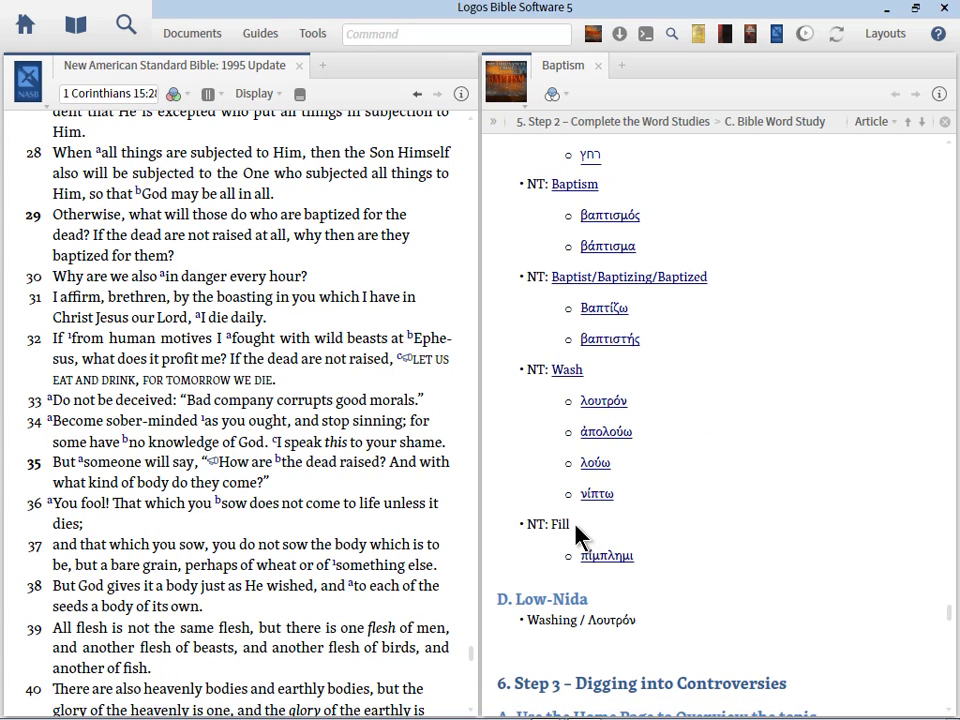
Open the Bible Word Study for λούω from the Baptism manual's New Testament "Wash" list
{"action": "left_click", "coordinate": [595, 465]}
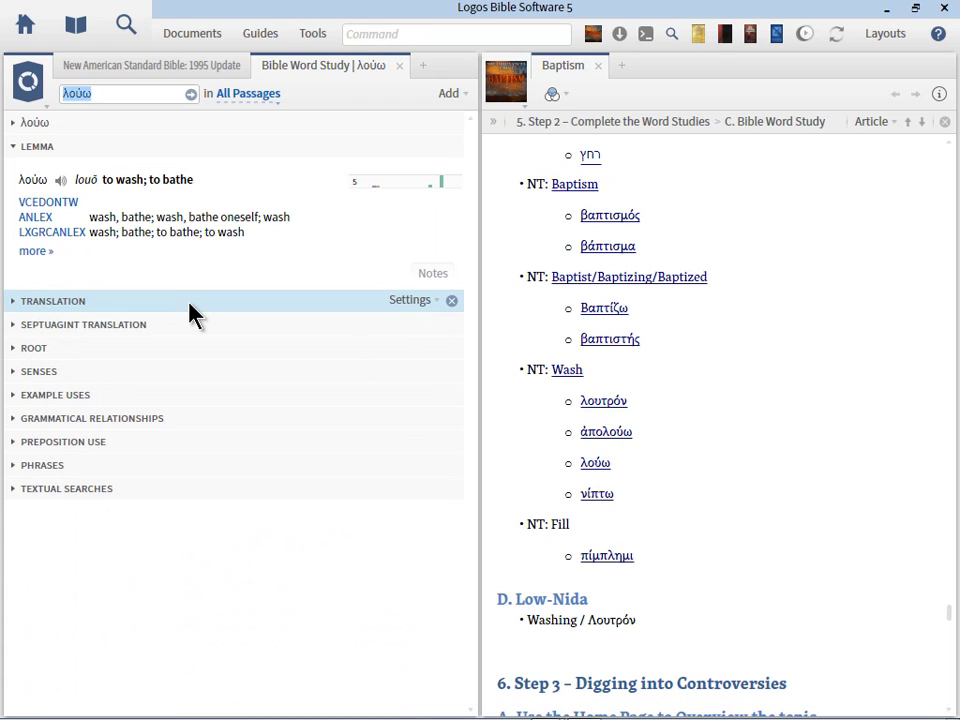